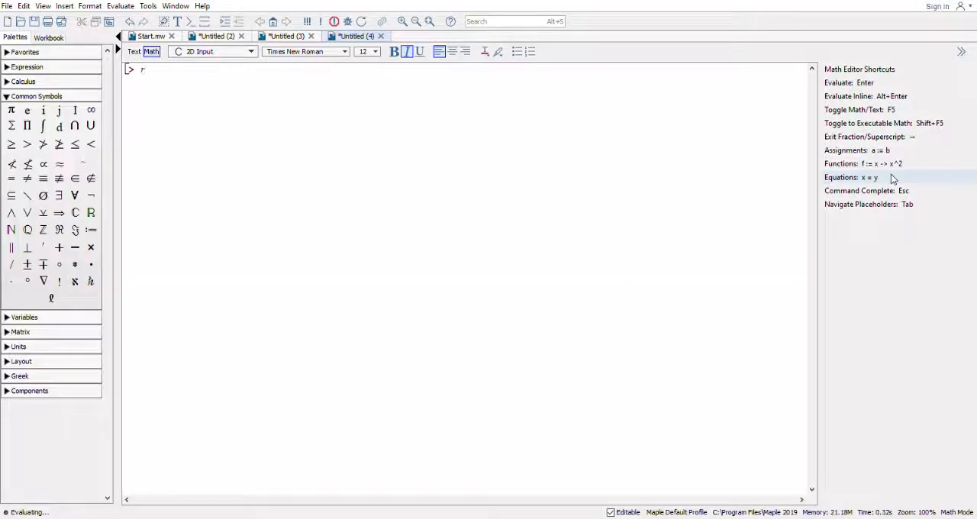
# Run restart; to clear the session, and load the plotting package with with(plots): on a second line.
pyautogui.write('estart')
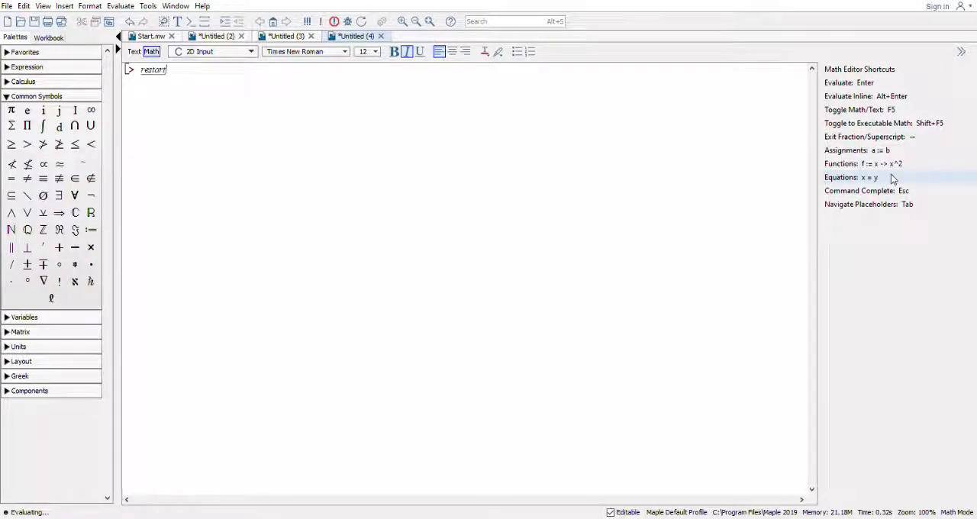
pyautogui.write(';')
pyautogui.press('Return')
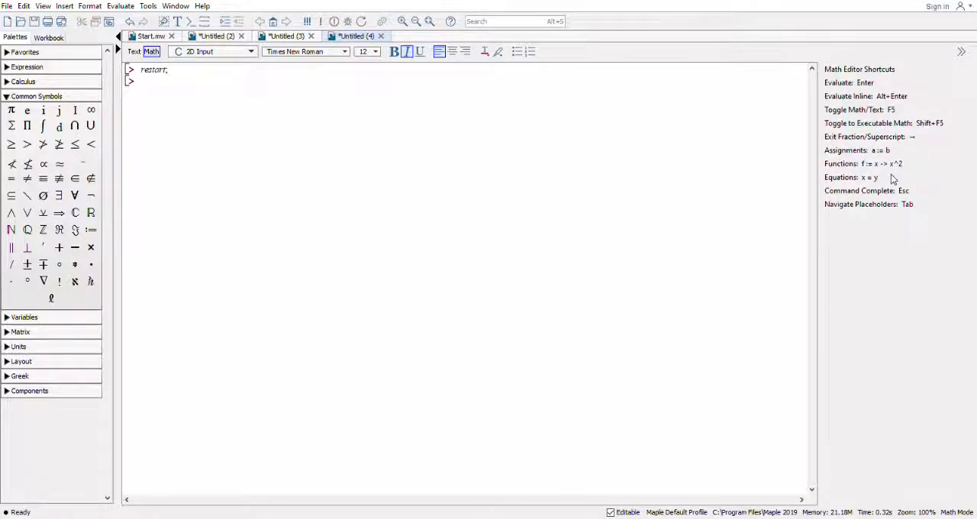
pyautogui.write('wit')
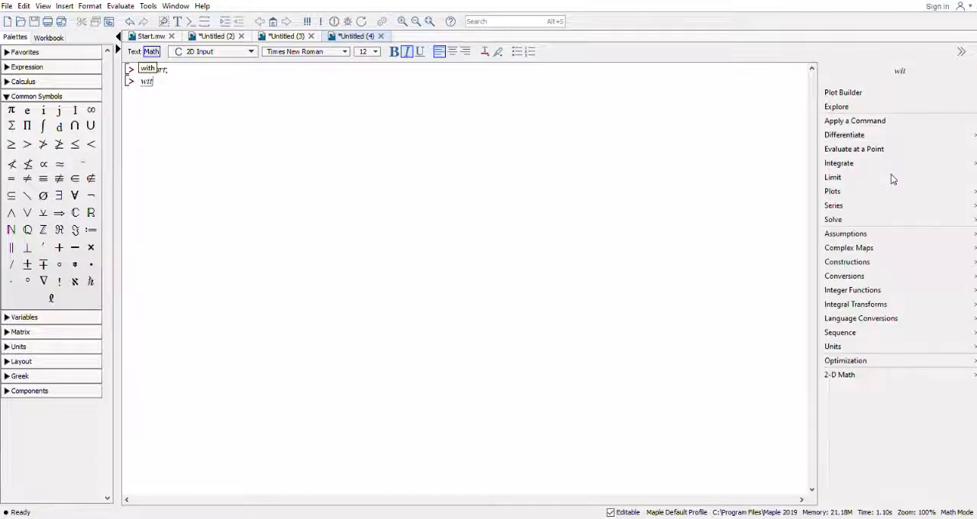
pyautogui.write('h')
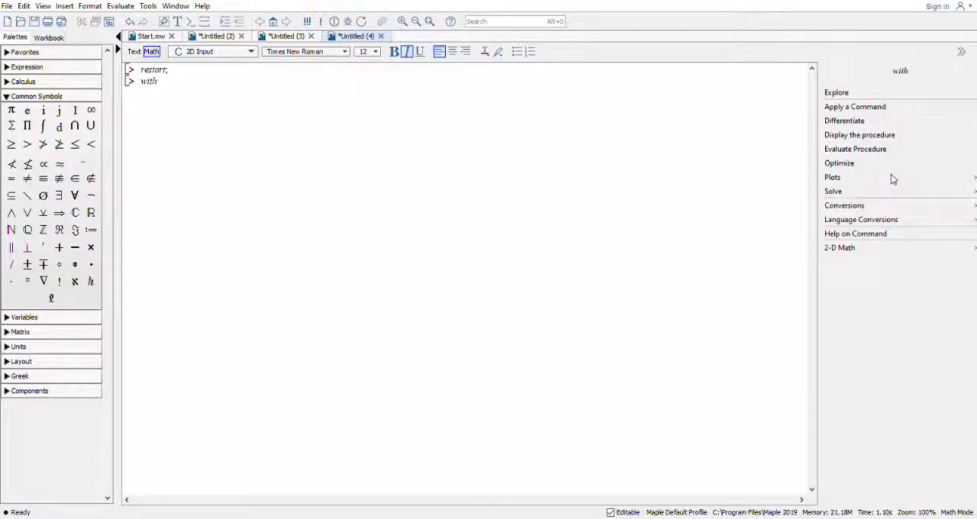
pyautogui.write('(plo')
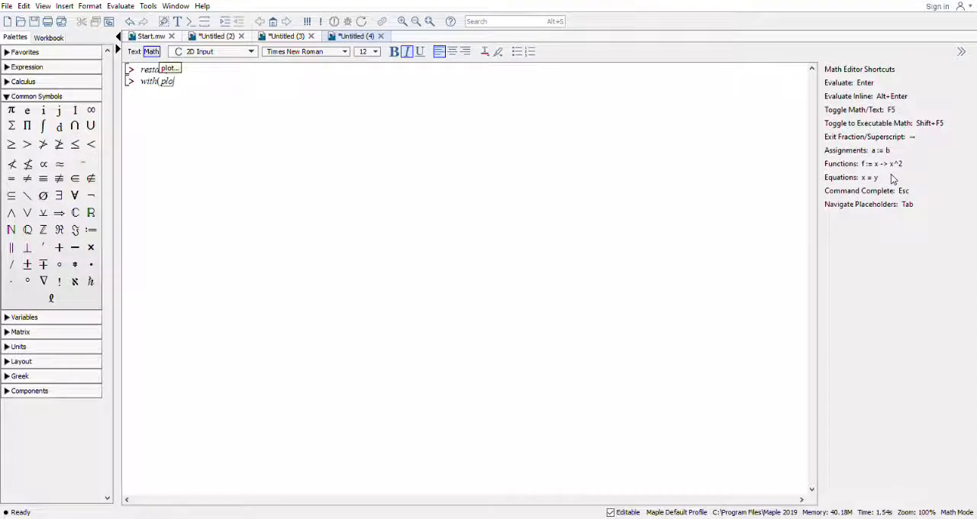
pyautogui.write('ts')
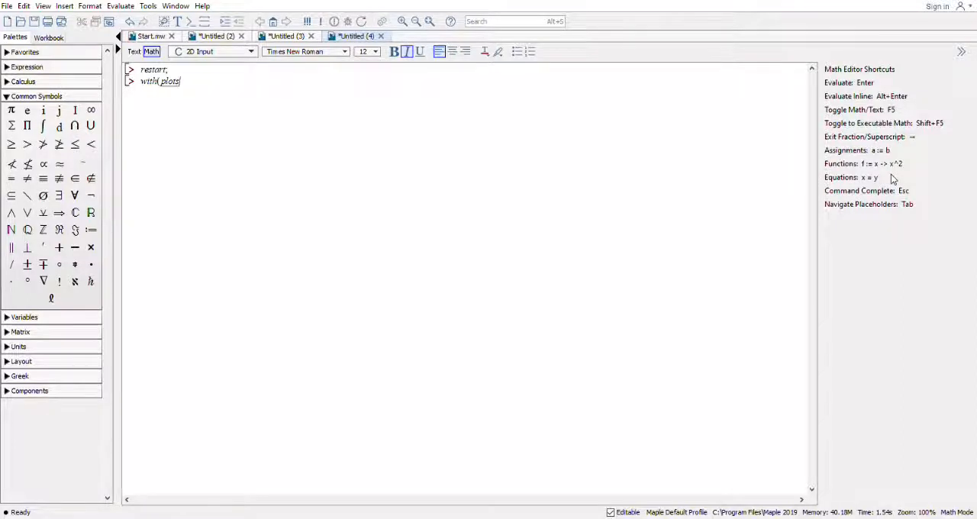
pyautogui.write(');')
pyautogui.press('Return')
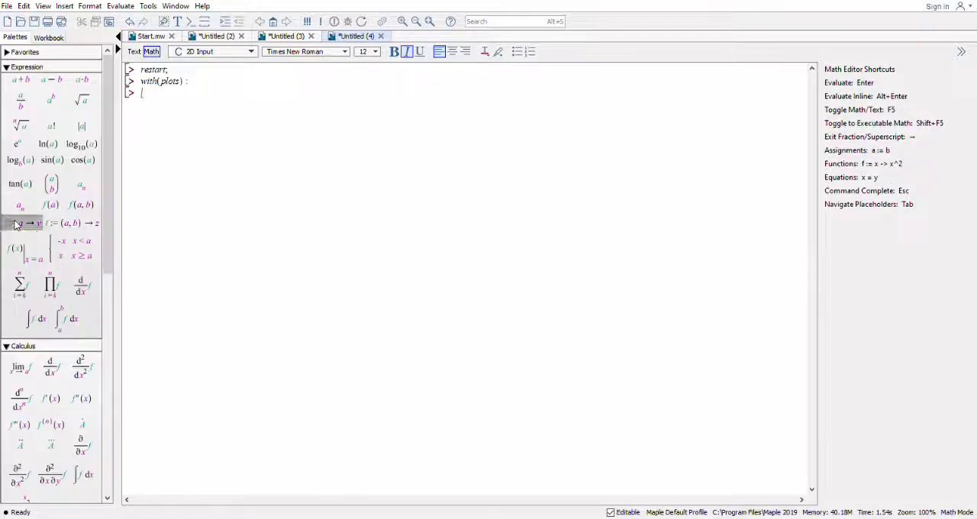
# Define the function f := x → sin(x) from the single-variable function template and evaluate it.
pyautogui.click(19, 222)
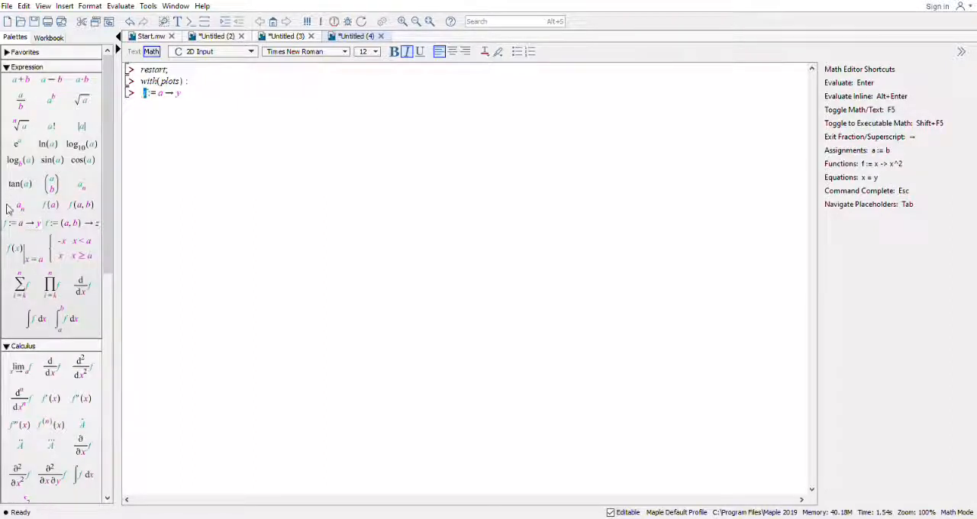
pyautogui.click(184, 99)
pyautogui.click(166, 98)
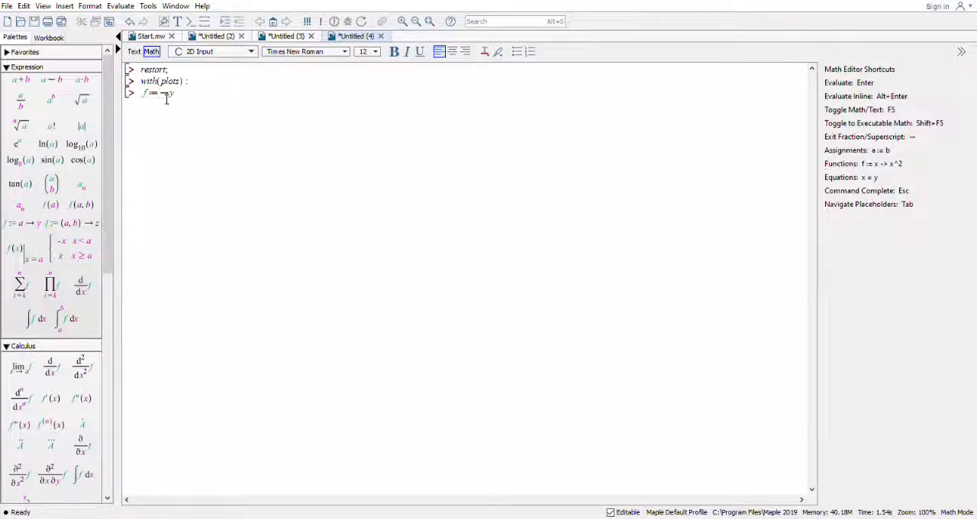
pyautogui.write('x')
pyautogui.click(192, 93)
pyautogui.press('BackSpace')
pyautogui.write('sin(x);')
pyautogui.press('Return')
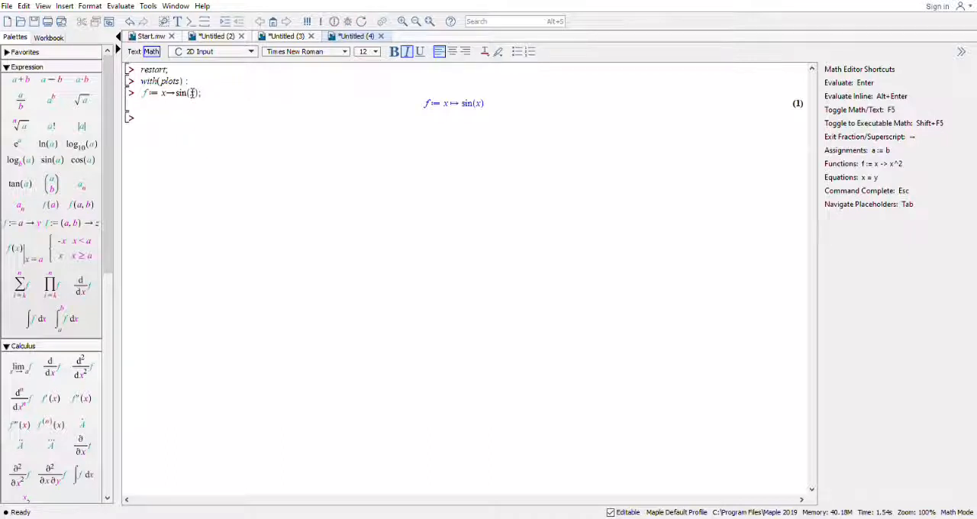
# Plot f(x) over the range x = 0..∞ with the plot command.
pyautogui.write('plot')
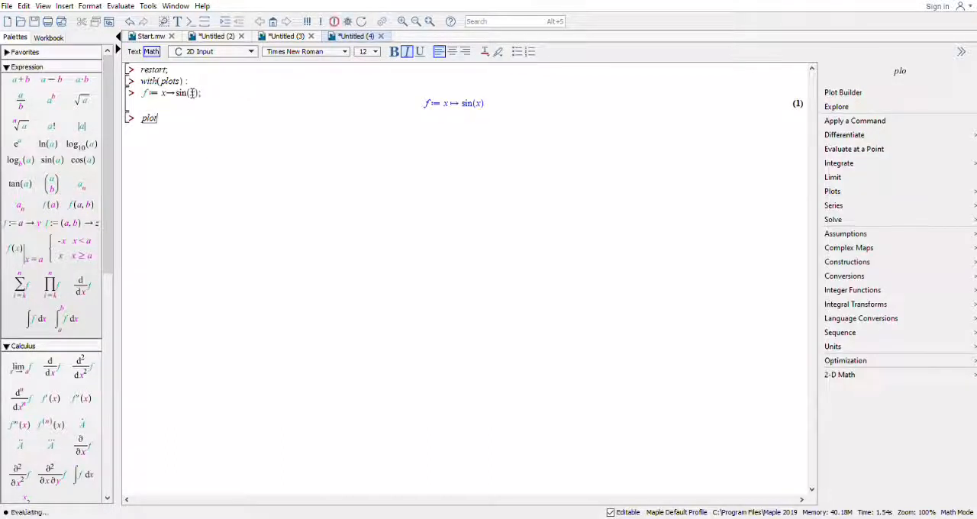
pyautogui.write('(f')
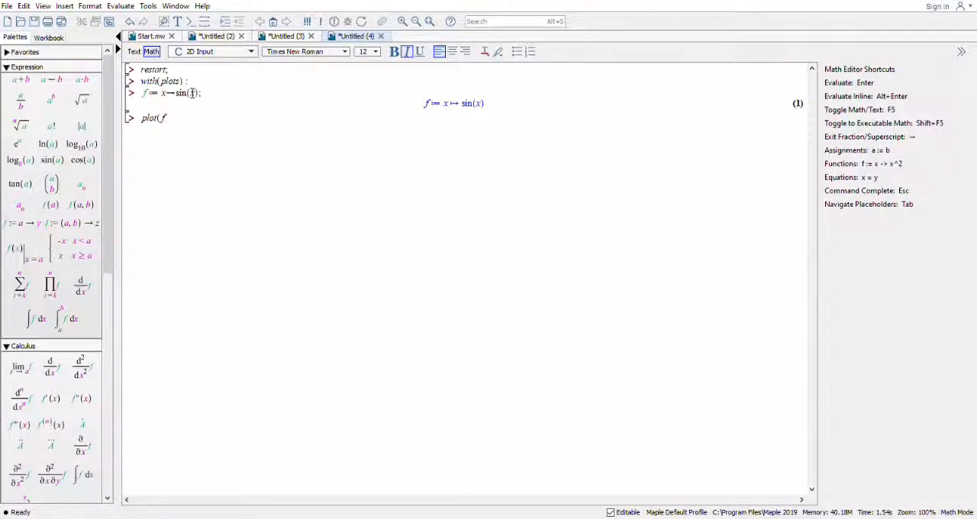
pyautogui.write('(x)')
pyautogui.write('),')
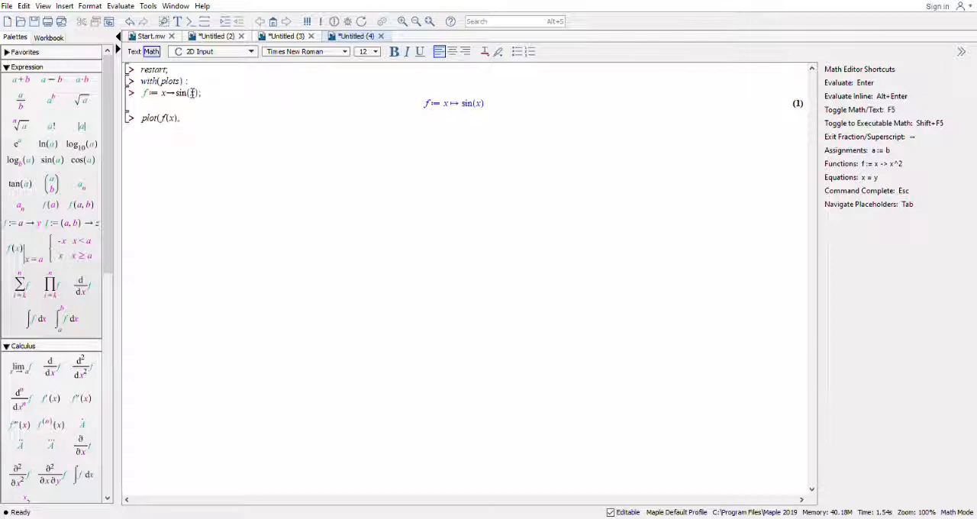
pyautogui.write('x=0..')
pyautogui.click(38, 348)
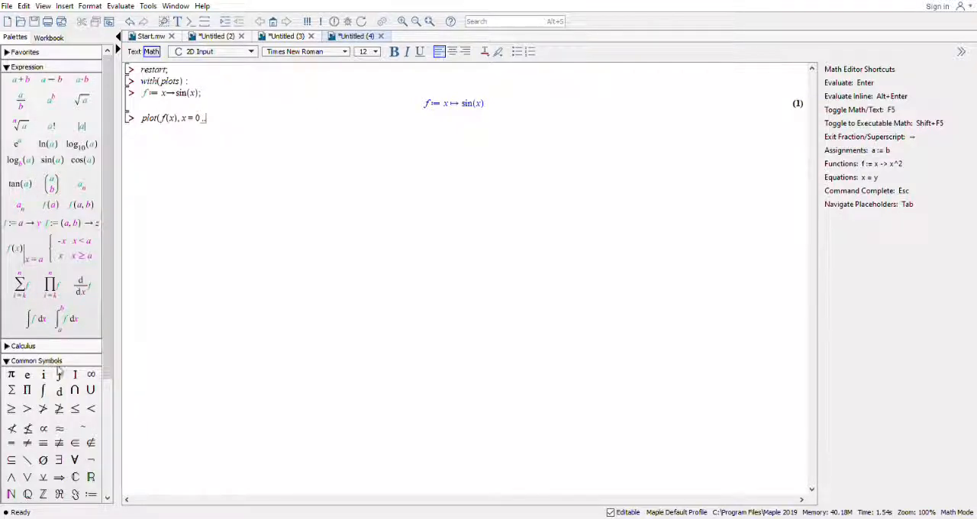
pyautogui.click(89, 375)
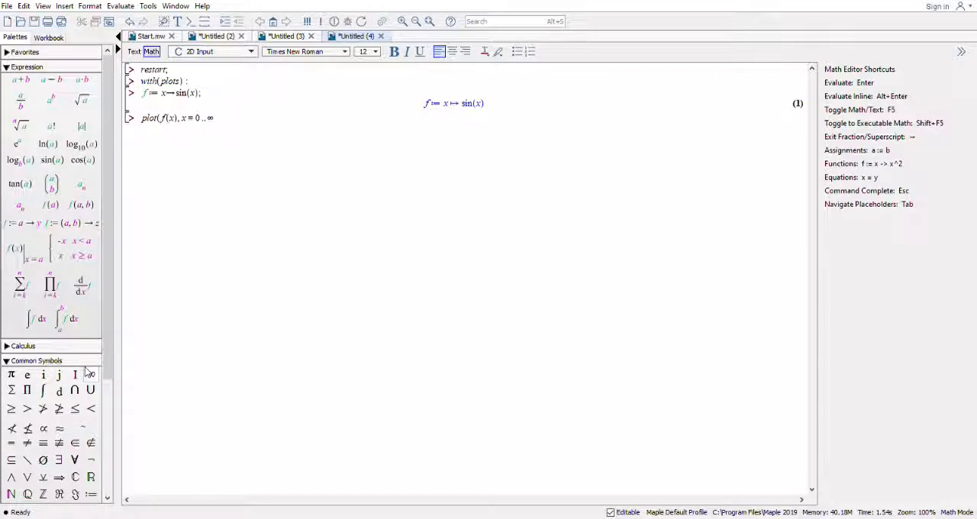
pyautogui.write(')')
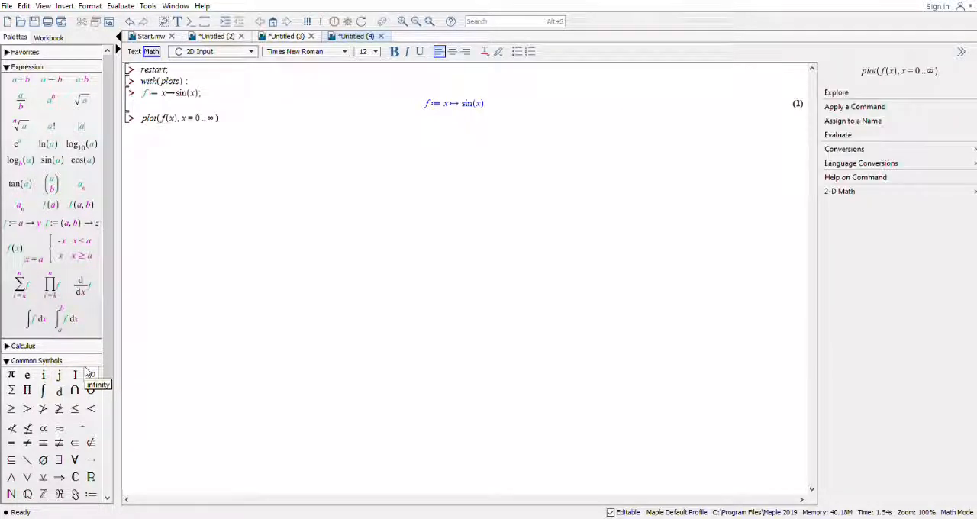
pyautogui.write(';')
pyautogui.press('Return')
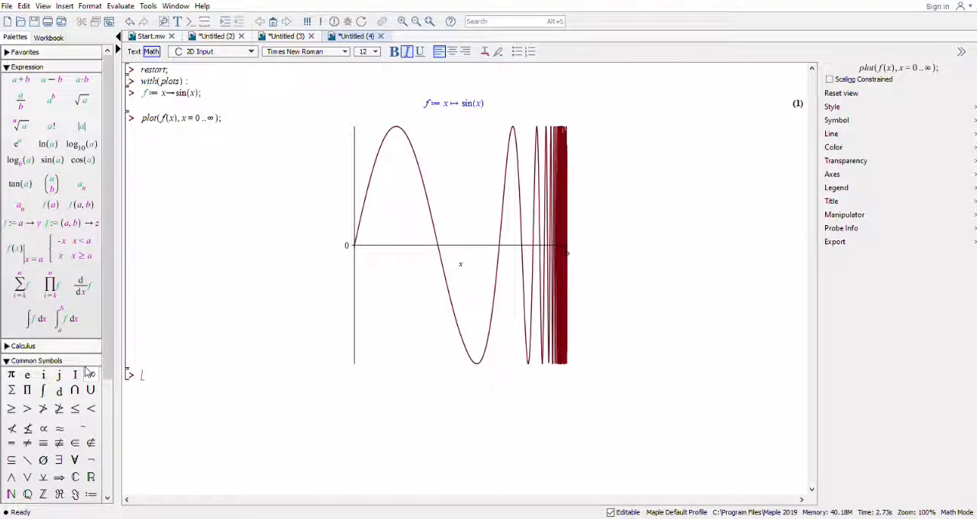
# Run plot3d(f(x), x = 0..90); on the line below the sine plot.
pyautogui.write('plot')
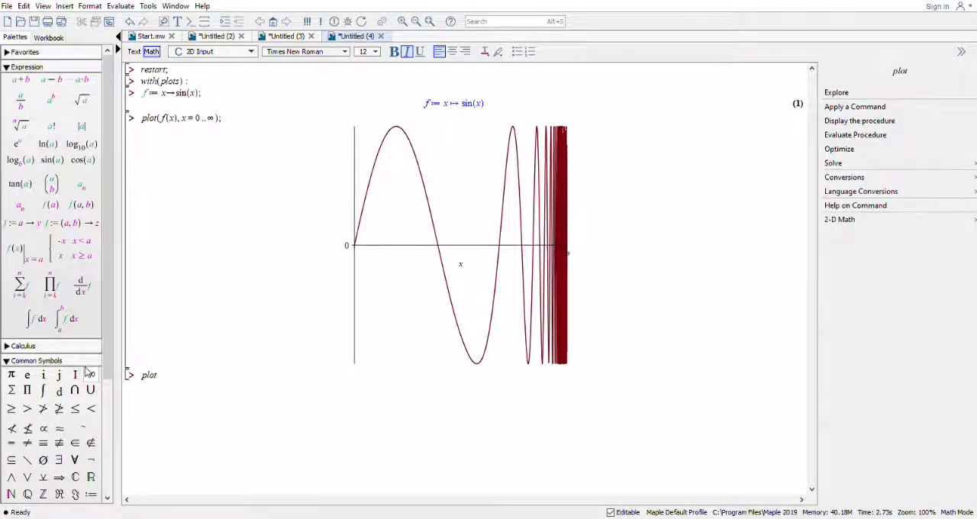
pyautogui.write('3d(f(x')
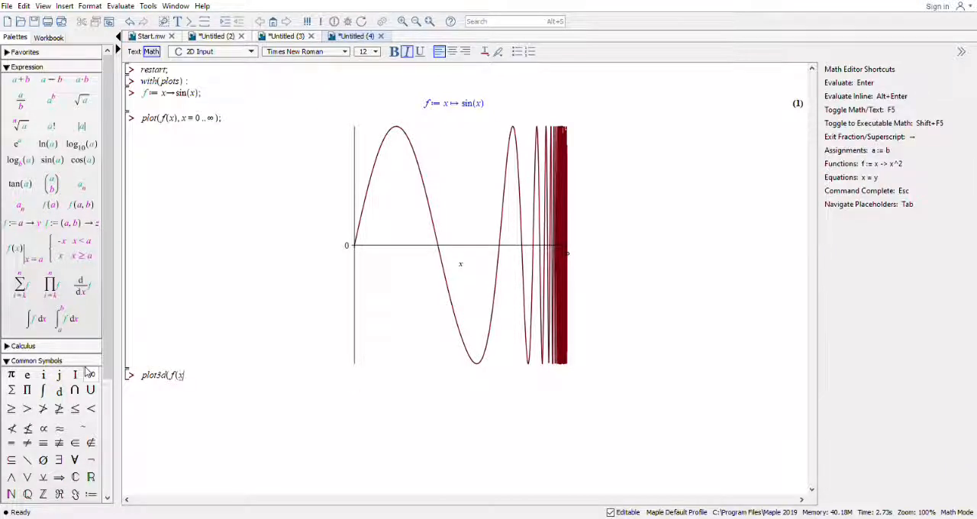
pyautogui.write('), x = 0 ..90')
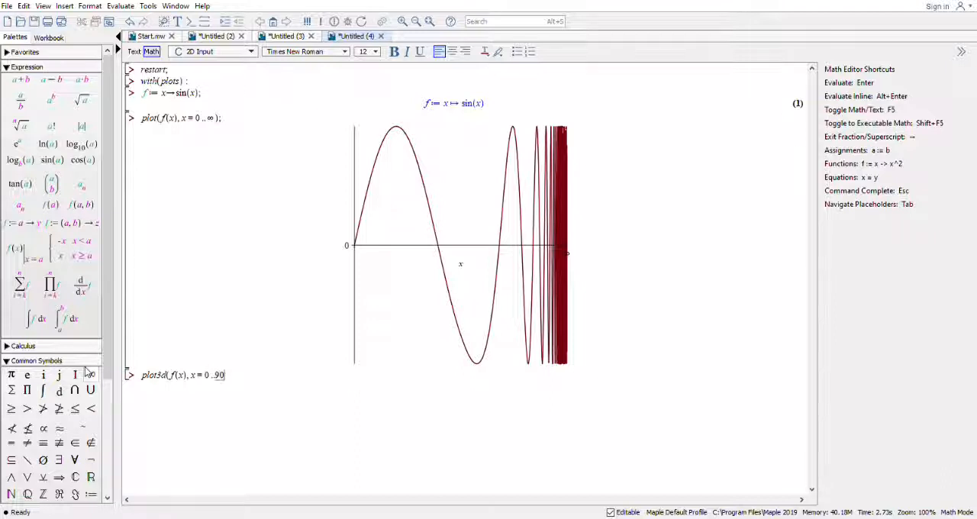
pyautogui.write(');')
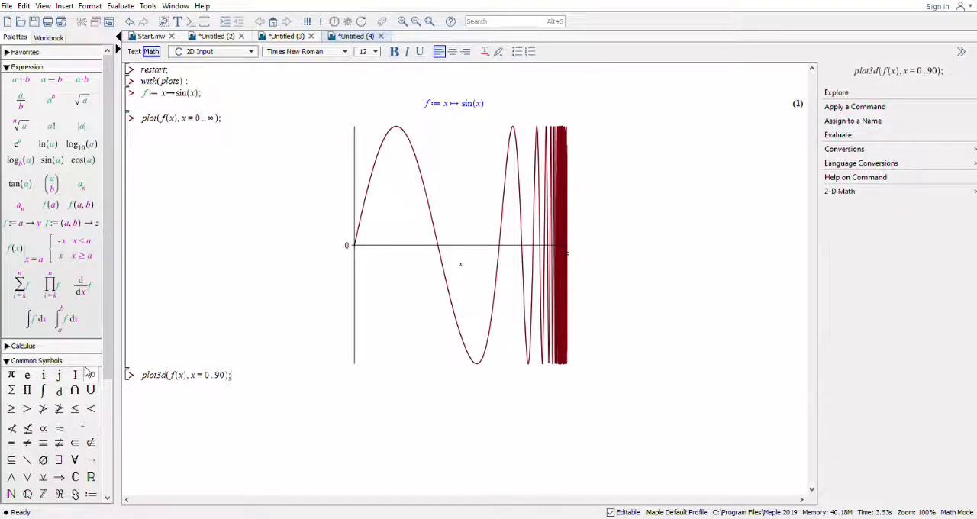
pyautogui.press('Return')
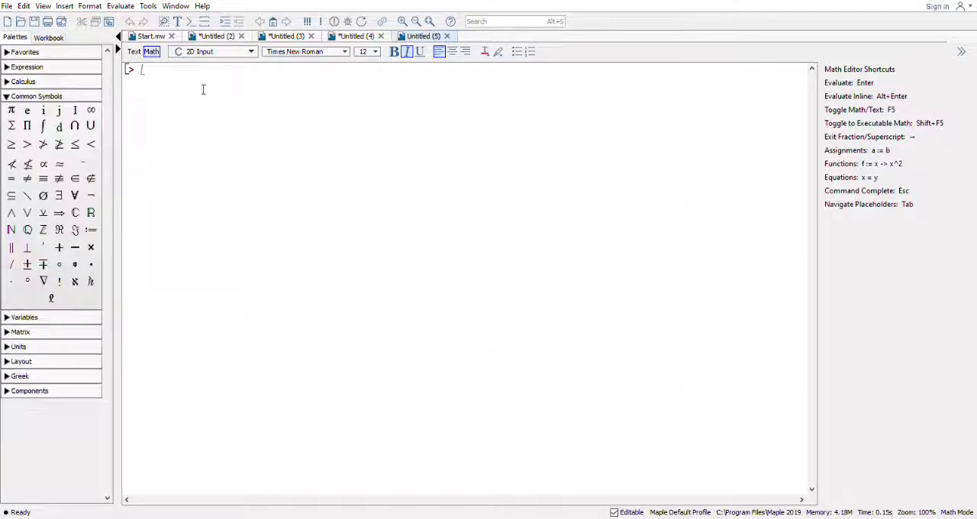
# In the new blank worksheet, run restart; and load the multivariate calculus package with with(Student[MultivariateCalculus]):.
pyautogui.write('restart')
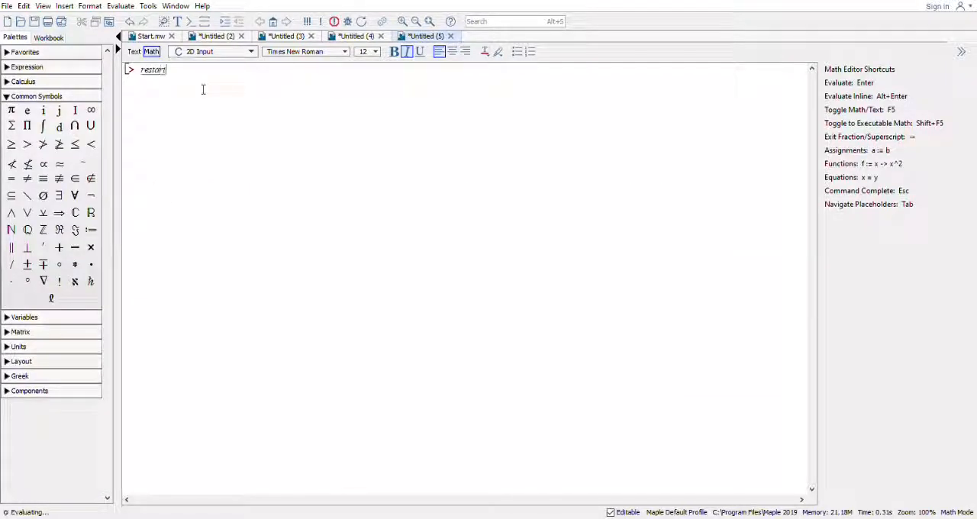
pyautogui.write(';')
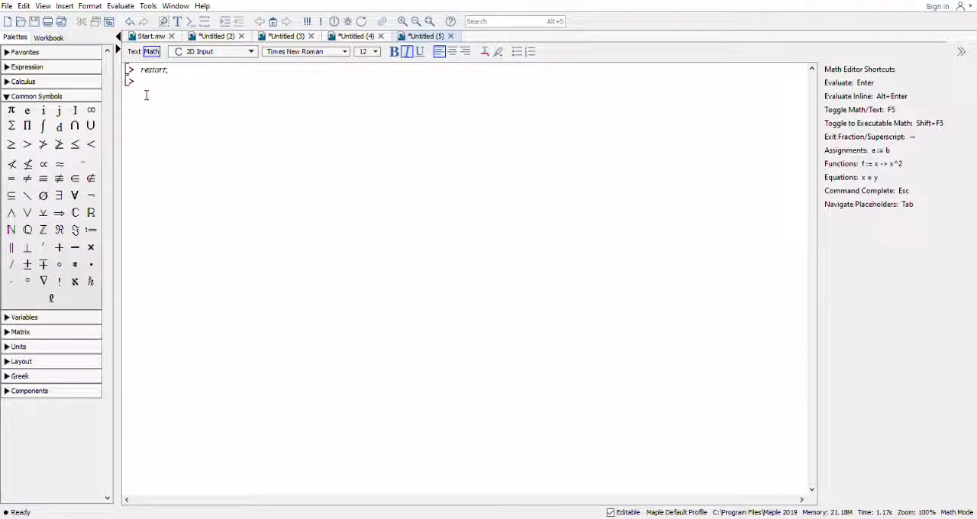
pyautogui.write('with')
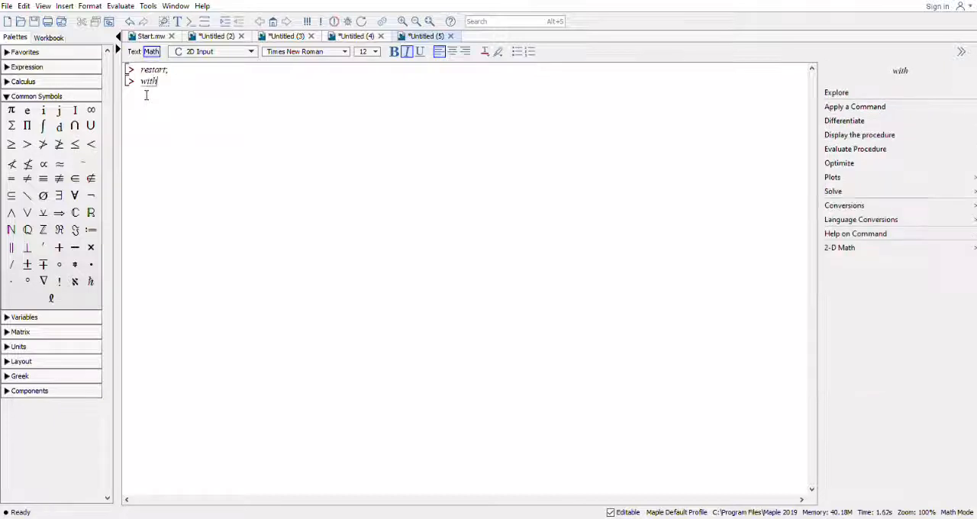
pyautogui.write('(S')
pyautogui.write('tu')
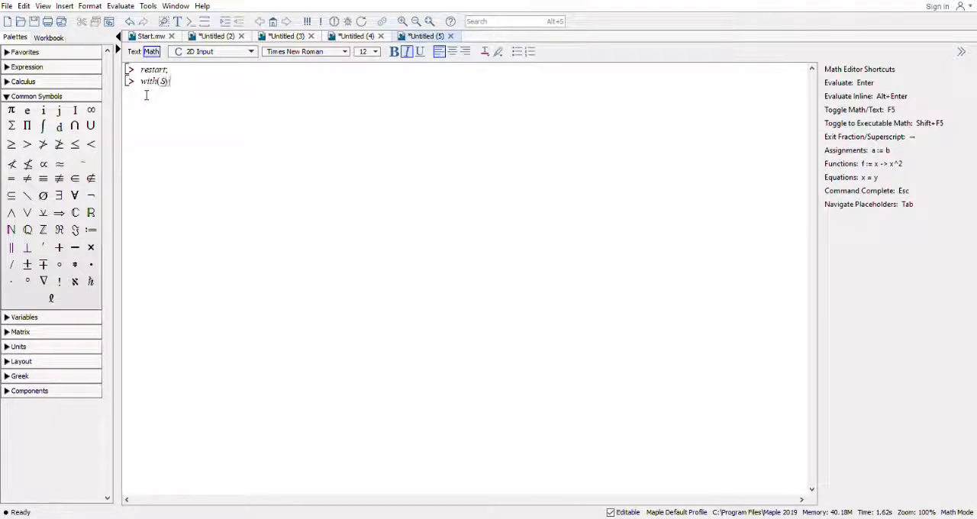
pyautogui.write('dent')
pyautogui.write('[M')
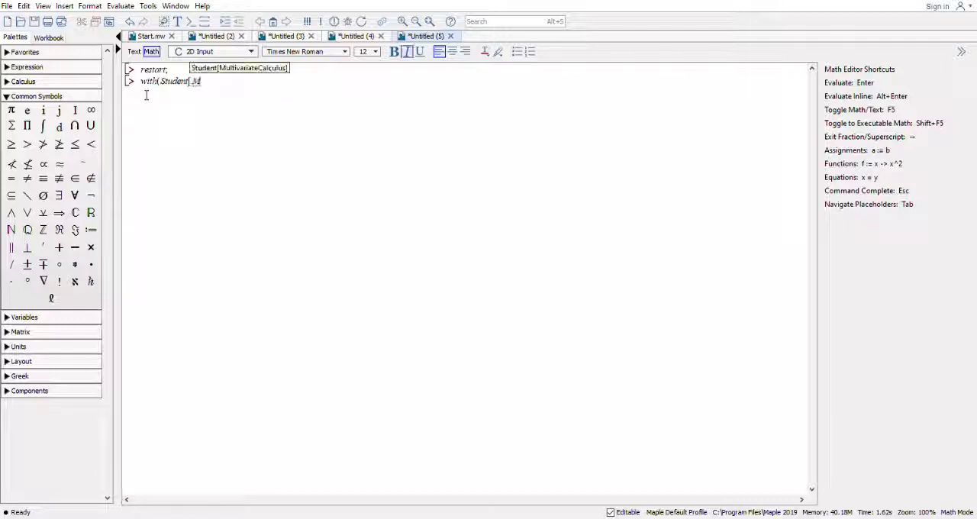
pyautogui.write('ultivariate')
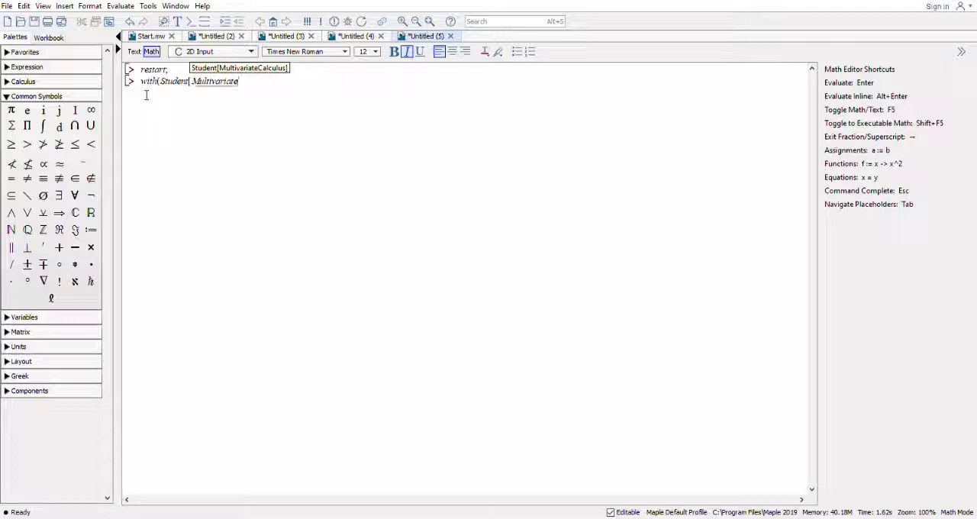
pyautogui.write('Calculus])')
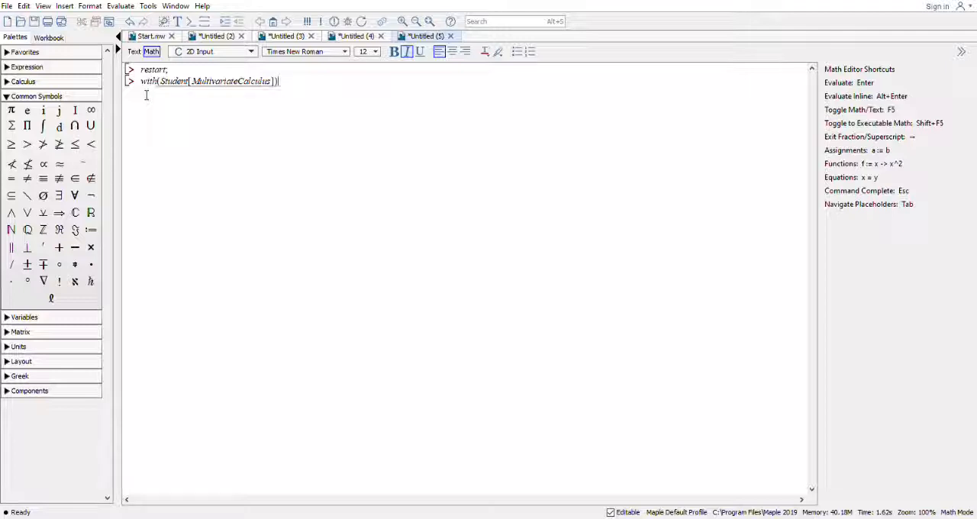
pyautogui.write(';')
pyautogui.press('Return')
# Start a TaylorApproximation command on the line below the package load.
pyautogui.write('Ta')
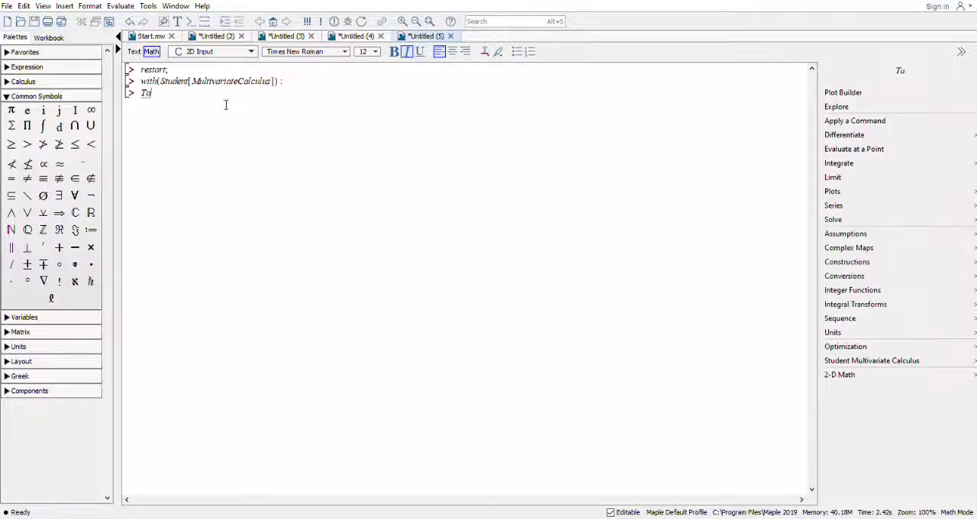
pyautogui.write('ylorA')
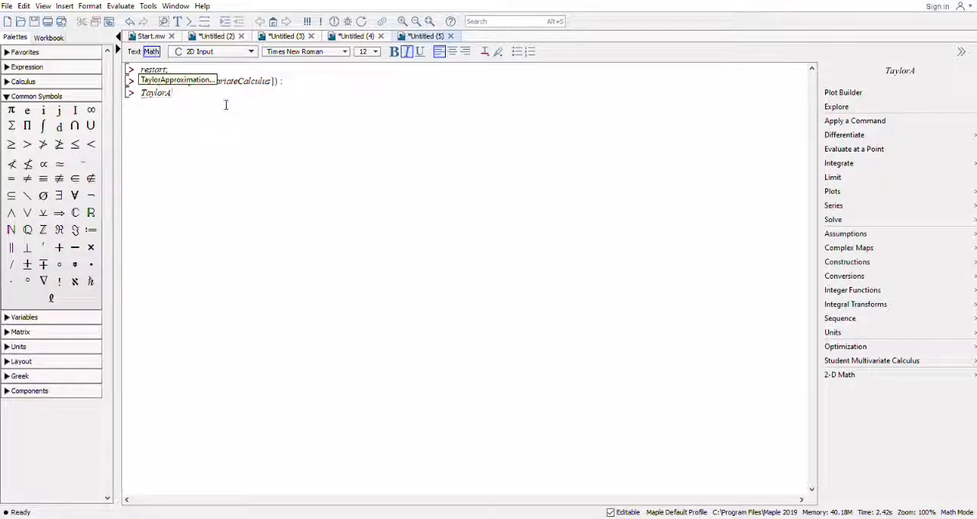
pyautogui.write('ppro')
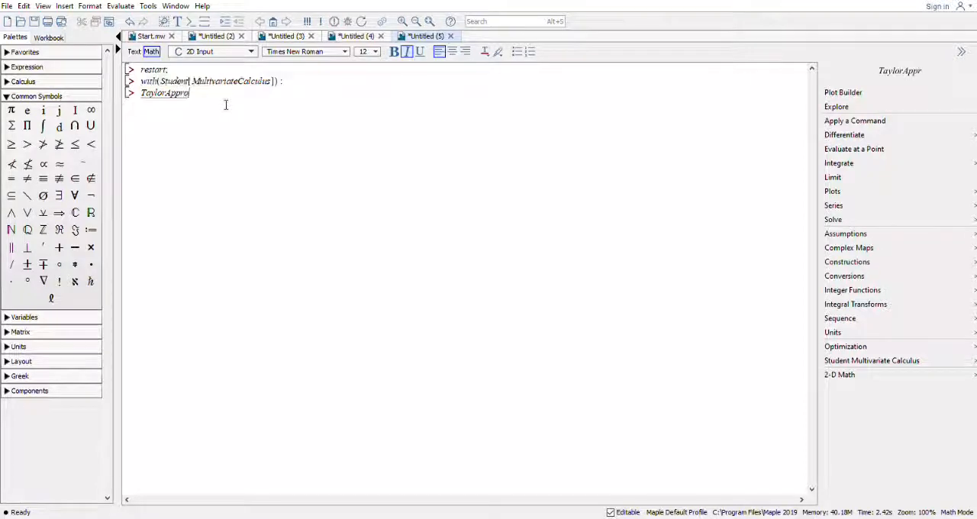
pyautogui.write('ximat')
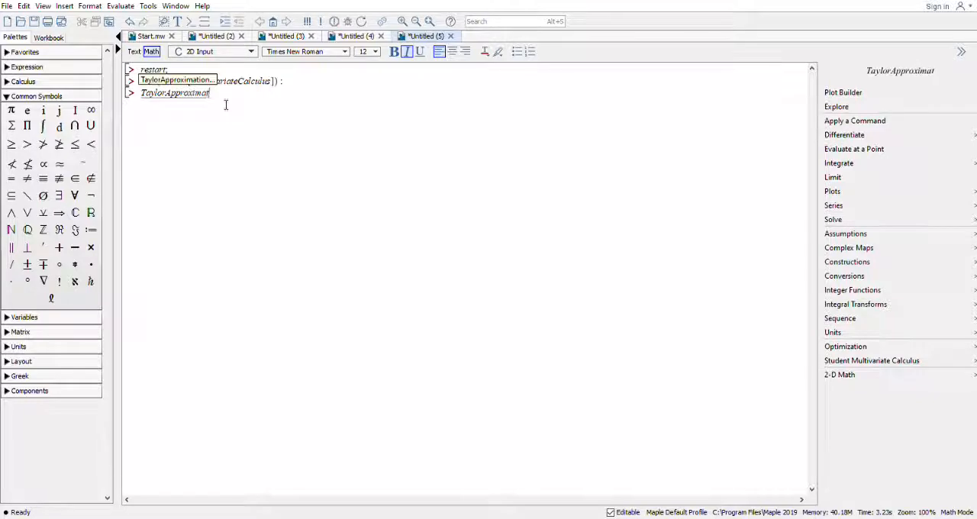
pyautogui.write('ion')
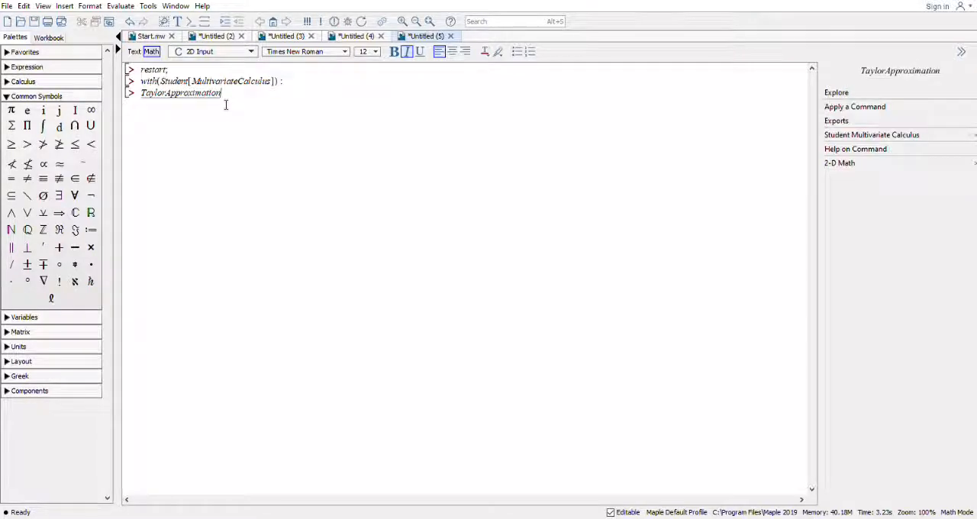
pyautogui.write('(x')
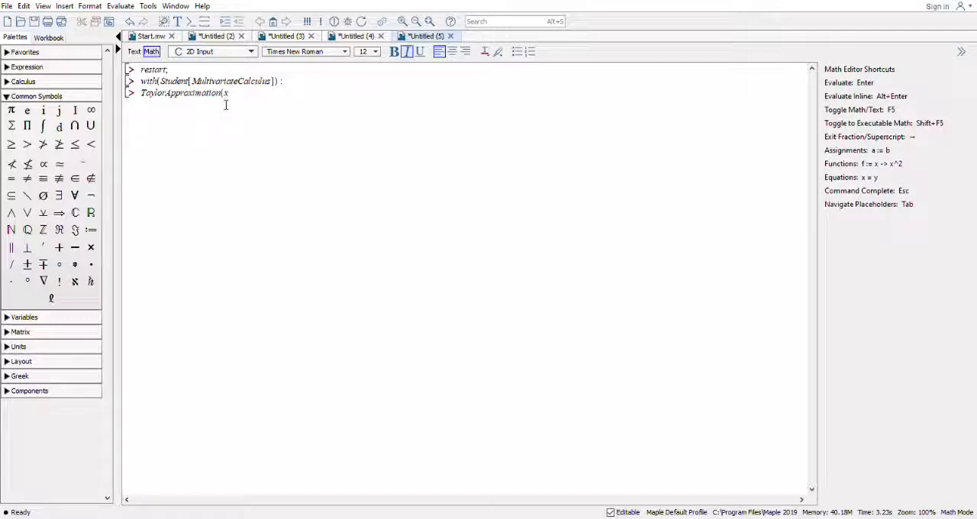
pyautogui.write('^')
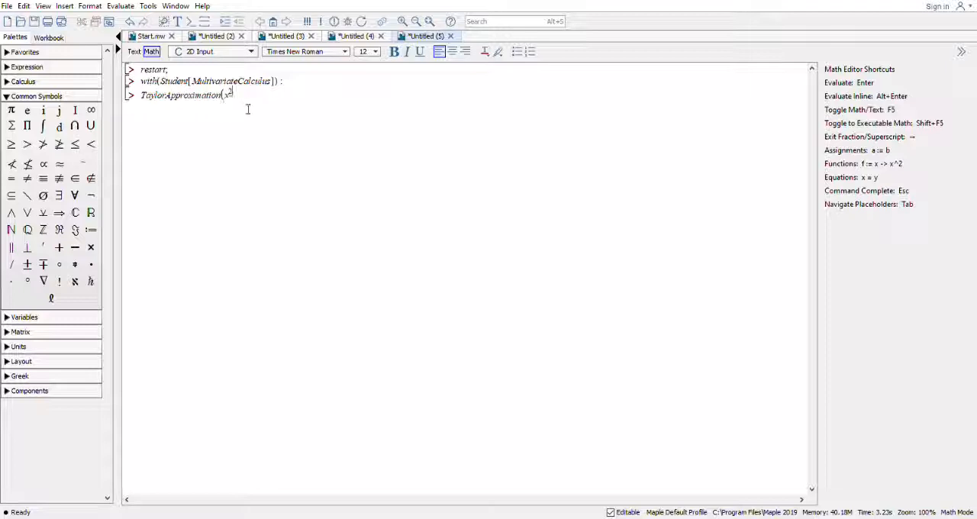
pyautogui.write('2/4')
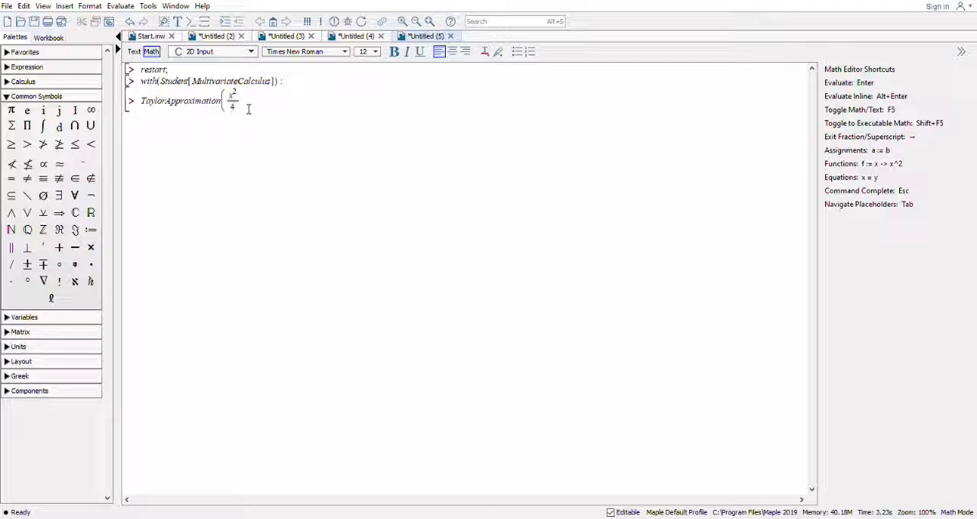
# Enter x^2/4 + y^2/4 as the expression to approximate in the first TaylorApproximation command.
pyautogui.press('Right')
pyautogui.write('+ y^2')
pyautogui.write('4')
pyautogui.press('Right')
# Complete the command with the point [x, y] = [2, 2] and order 2, end it with a semicolon and evaluate it.
pyautogui.write(', [x, y] ')
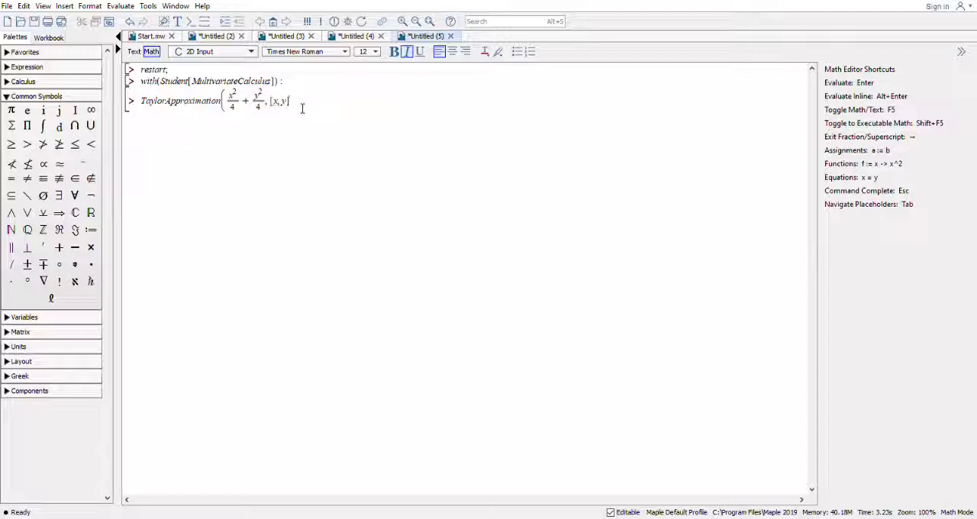
pyautogui.write('= [2, 2]2')
pyautogui.press('BackSpace')
pyautogui.write(',2')
pyautogui.press('Return')
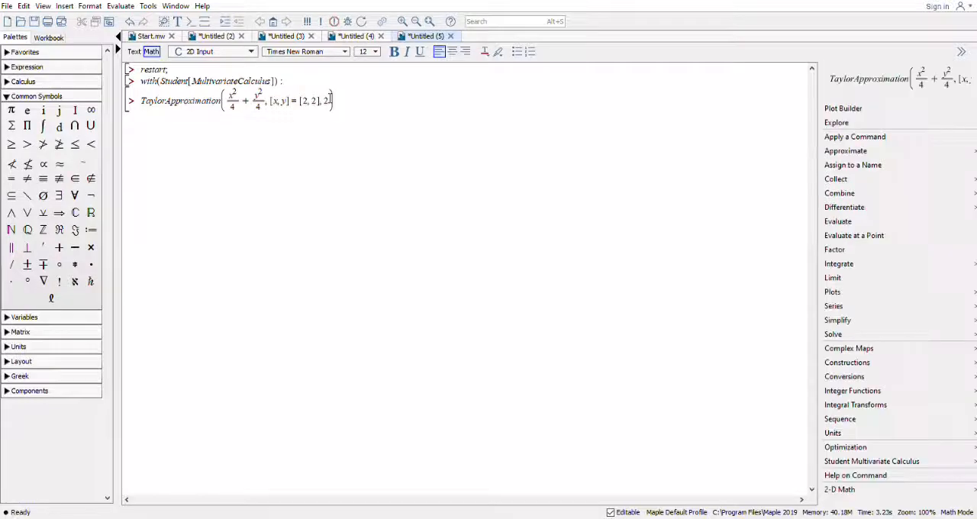
pyautogui.write(';')
pyautogui.press('Return')
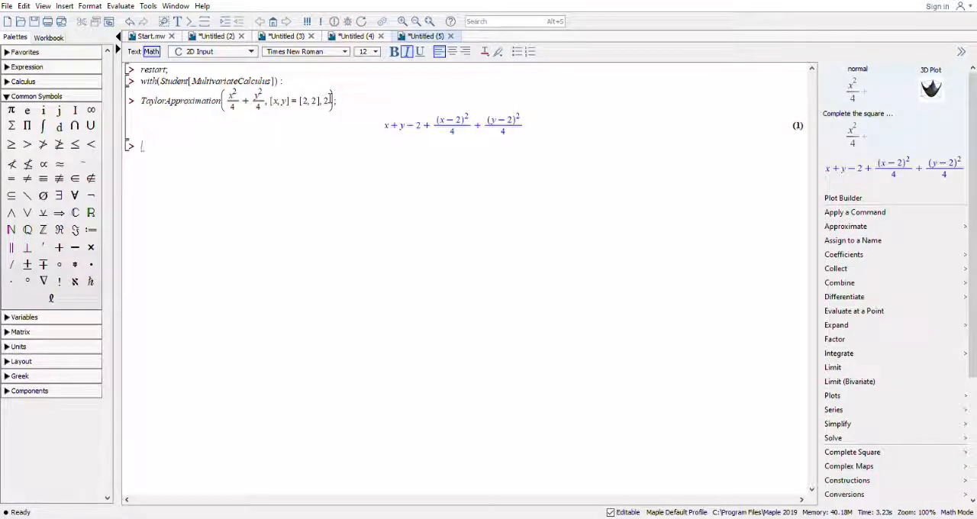
# Start a second TaylorApproximation command on the line below the evaluated result.
pyautogui.write('Tay')
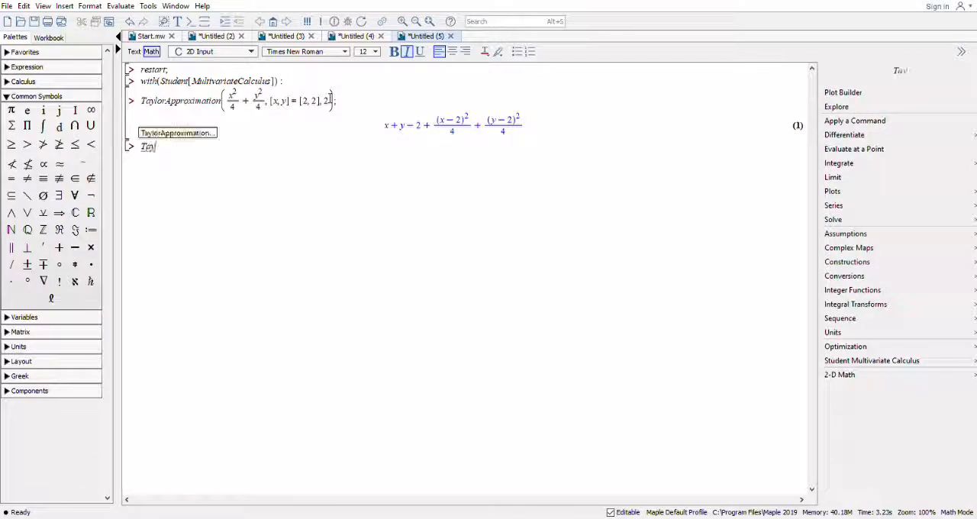
pyautogui.write('lor')
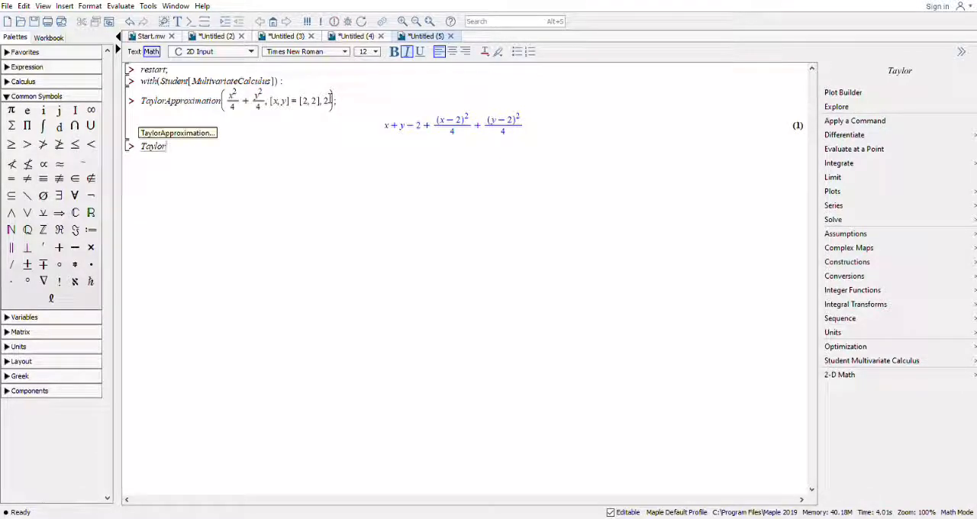
pyautogui.write('Appro')
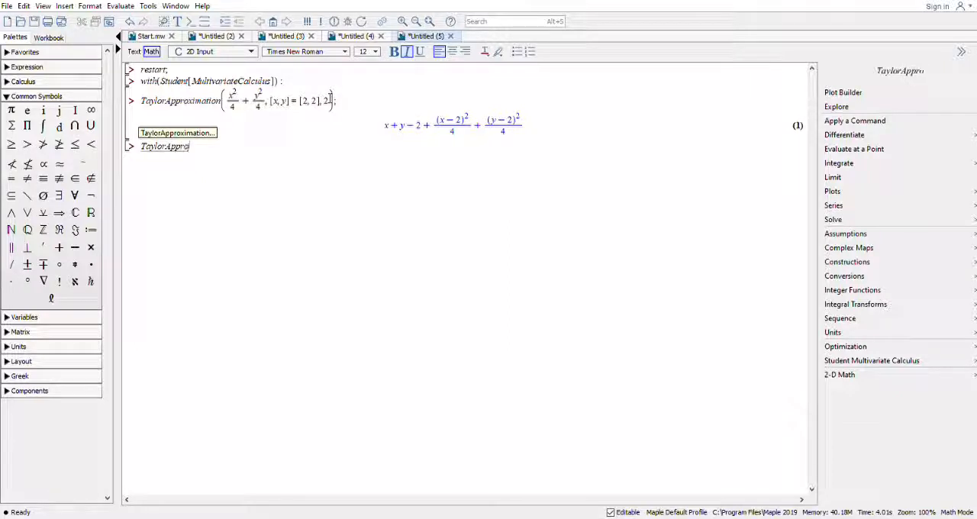
pyautogui.write('xim')
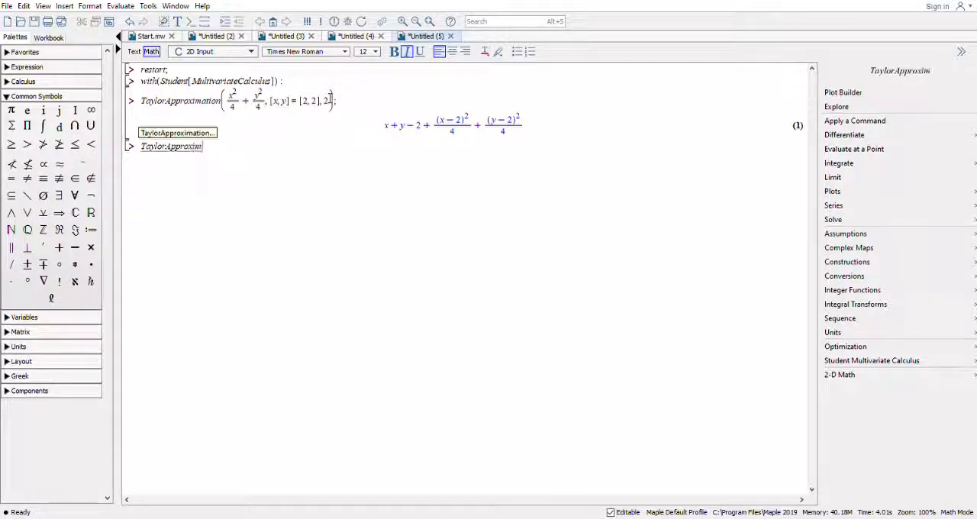
pyautogui.write('ation')
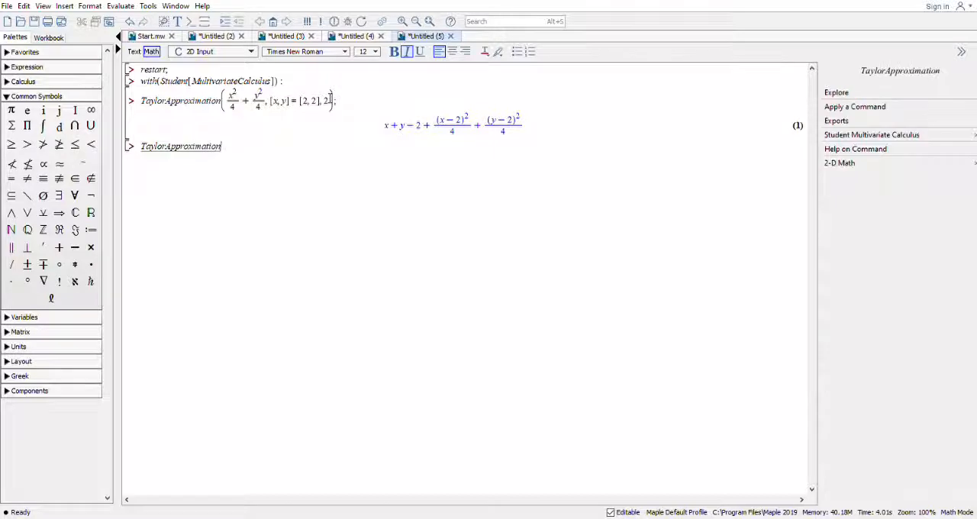
pyautogui.write('(')
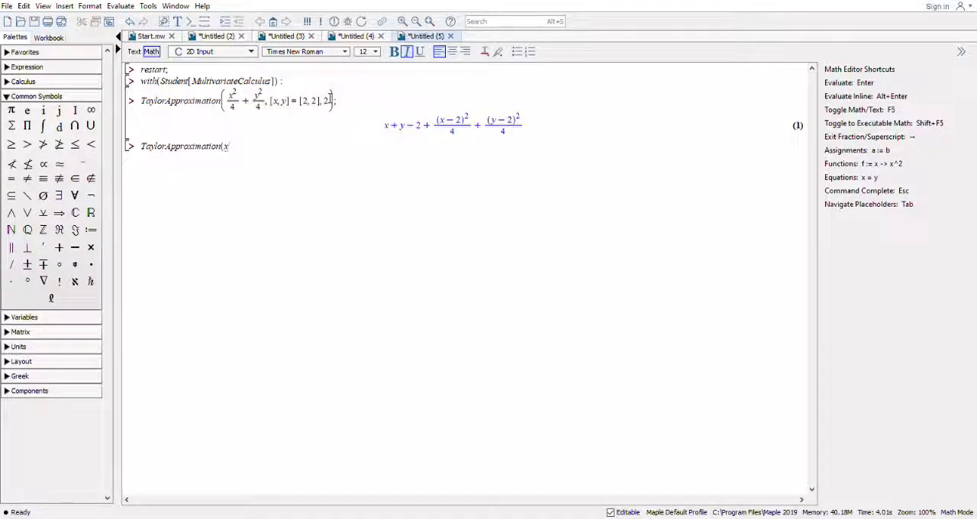
pyautogui.write('x^')
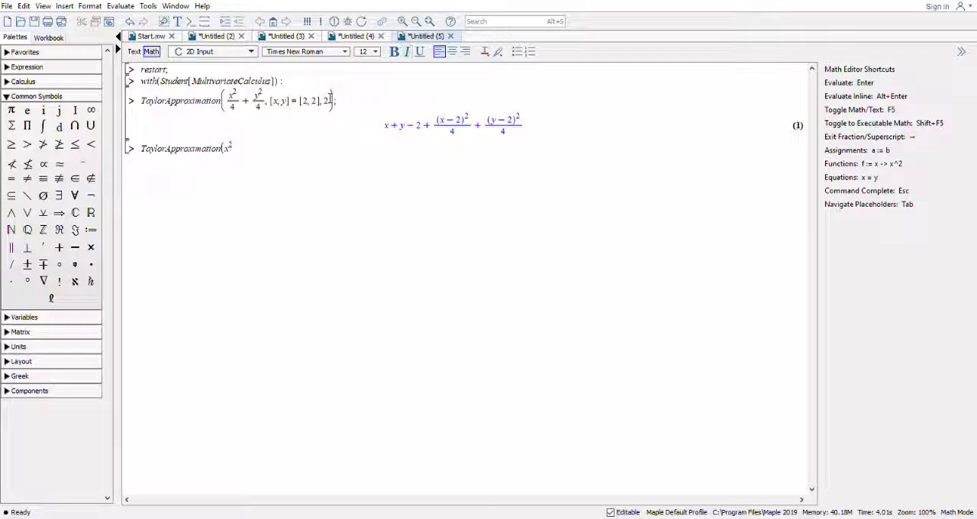
pyautogui.write('2')
# Open the second command's argument list with the fraction x^2/4 as the first term.
pyautogui.press('Right')
pyautogui.write('/')
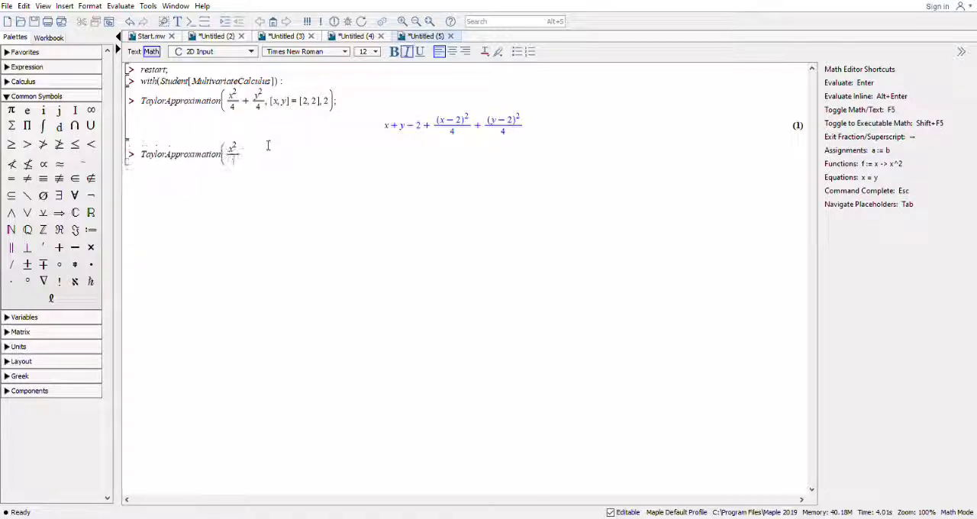
pyautogui.write('4')
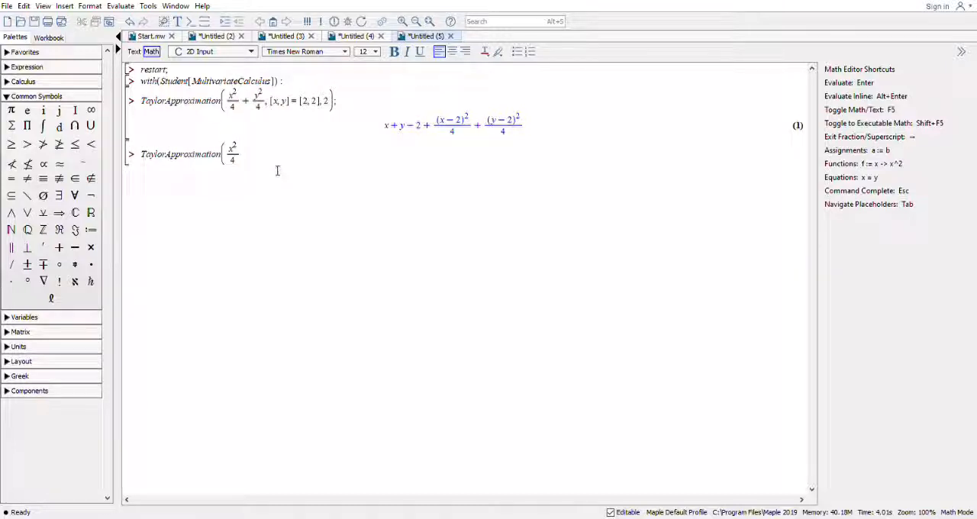
# Add the fraction y^2/4 as the second term of the expression in the second command.
pyautogui.press('Right')
pyautogui.write('y^2')
pyautogui.press('BackSpace')
pyautogui.press('BackSpace')
pyautogui.write('+ y@')
pyautogui.press('BackSpace')
pyautogui.write('^')
pyautogui.press('Right')
pyautogui.hotkey('shift', 'Left')
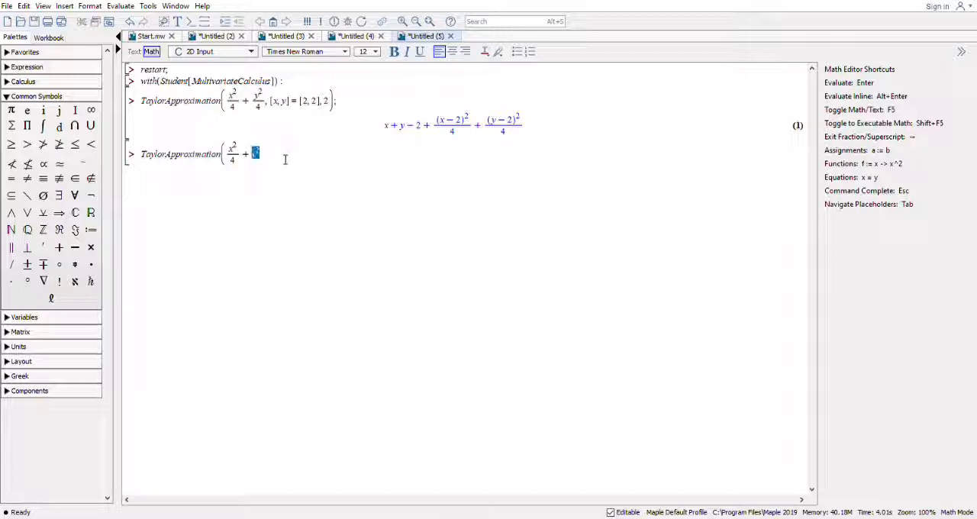
pyautogui.click(289, 157)
pyautogui.write('/4')
pyautogui.press('Right')
# Add the expansion point [x, y] = [2, 2] and order 2 to the second TaylorApproximation command.
pyautogui.write(',[x,y]=')
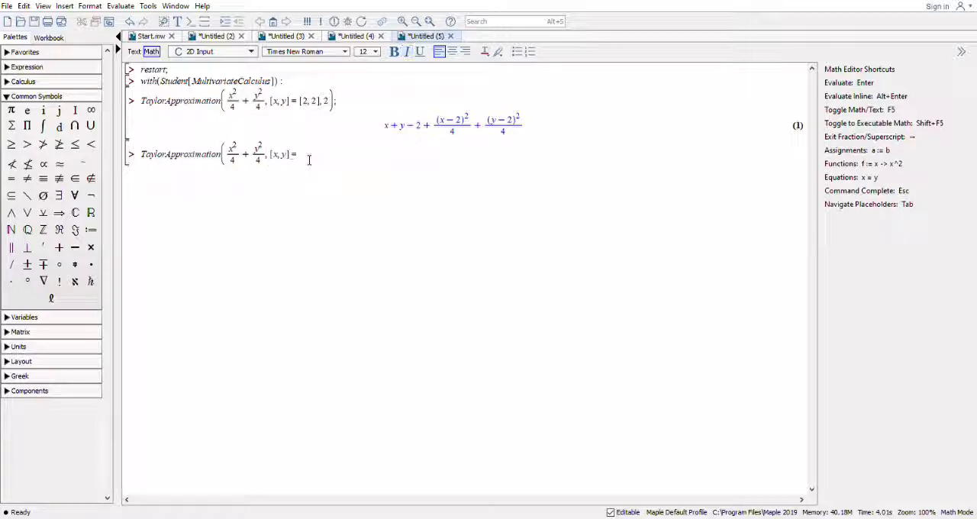
pyautogui.write('[2')
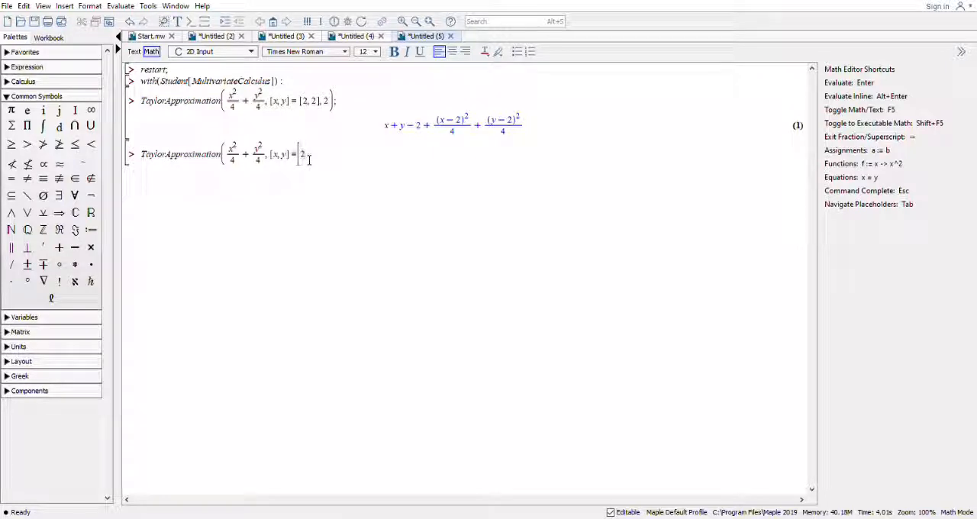
pyautogui.write(',2')
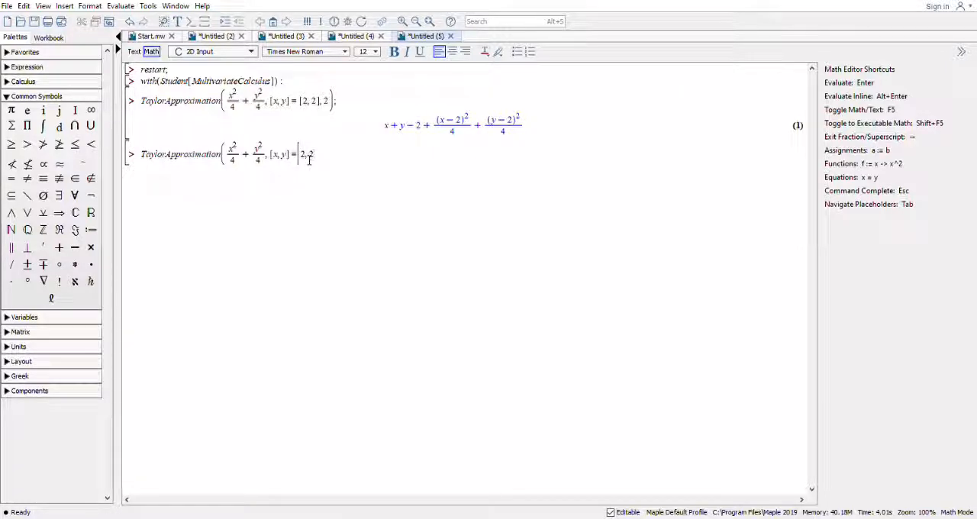
pyautogui.write('],2,a')
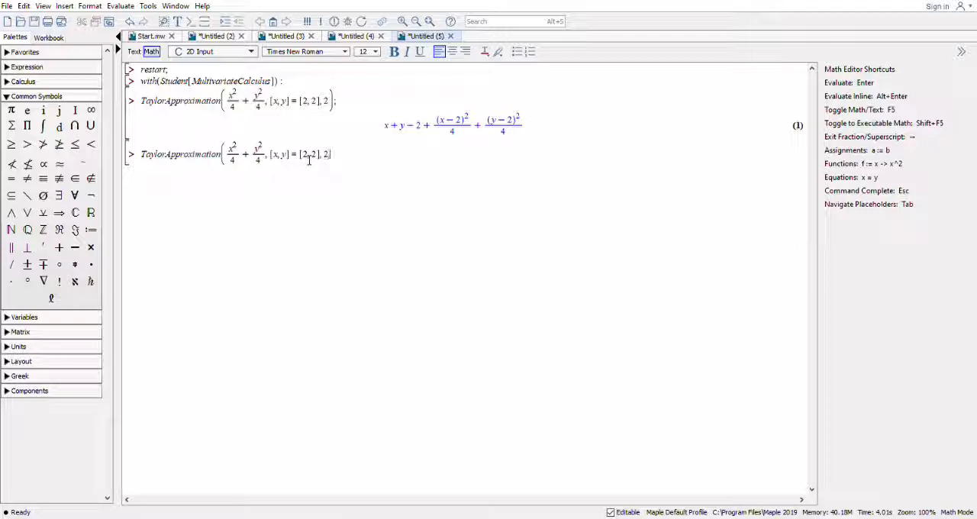
pyautogui.write('utput=plo')
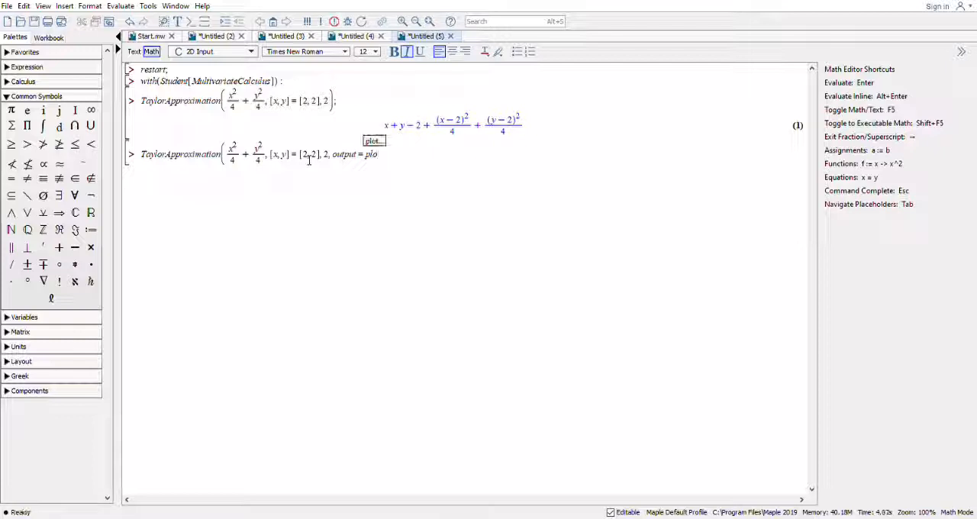
pyautogui.write('t,')
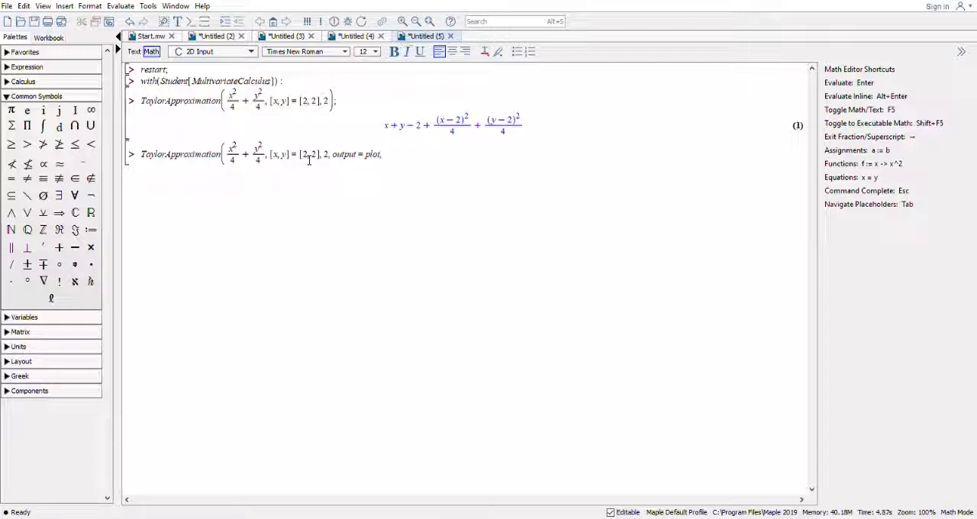
pyautogui.write('axes =BO')
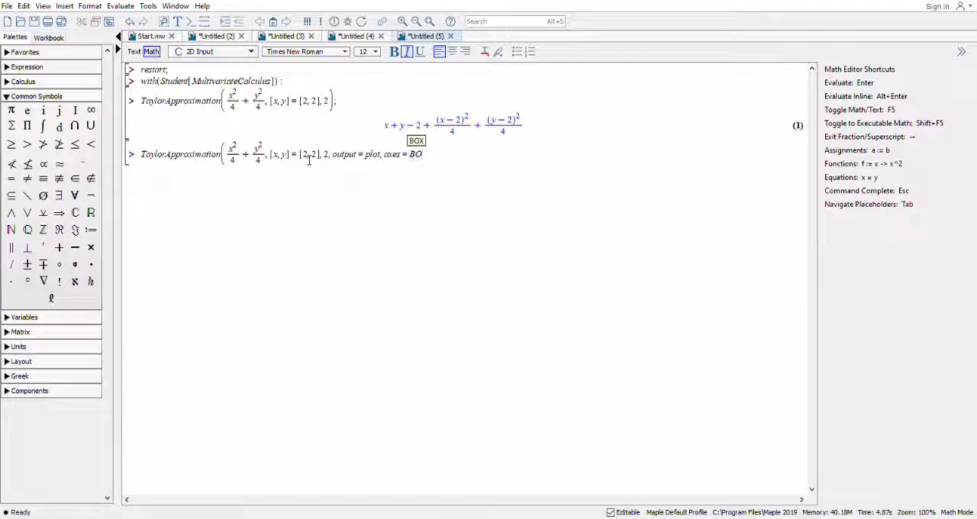
pyautogui.write('XED)')
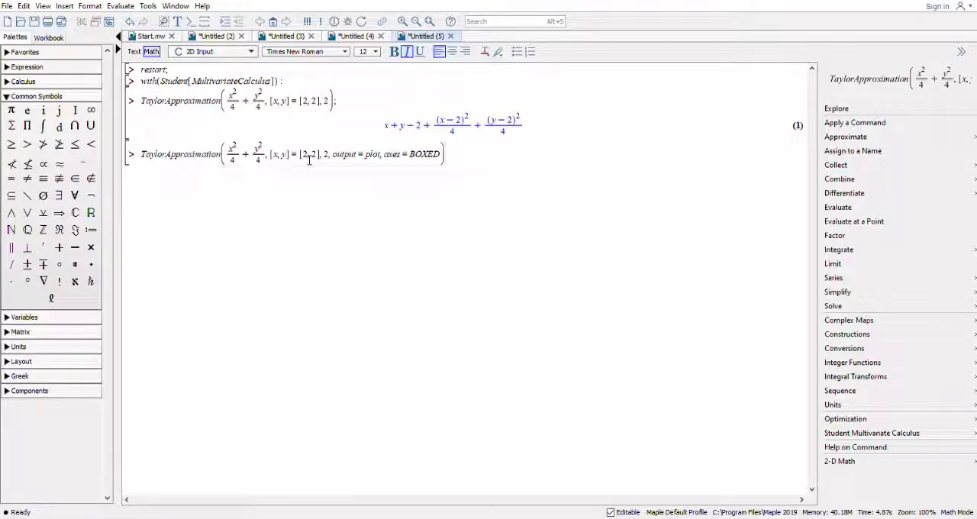
pyautogui.write(';')
# Add the option axes = BOXED, close the plotting command with a semicolon and evaluate it.
pyautogui.press('Return')
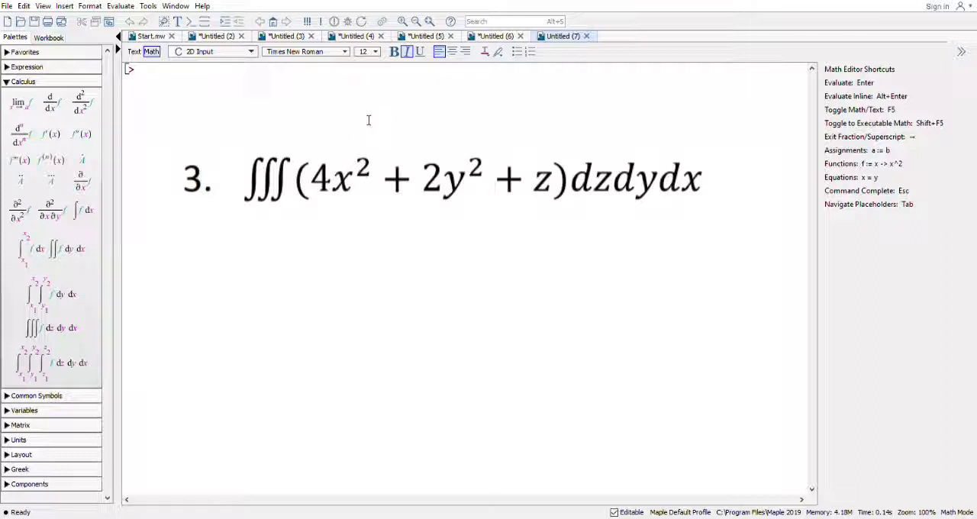
# Run restart; on the first line of the blank Untitled (7) worksheet.
pyautogui.write('res')
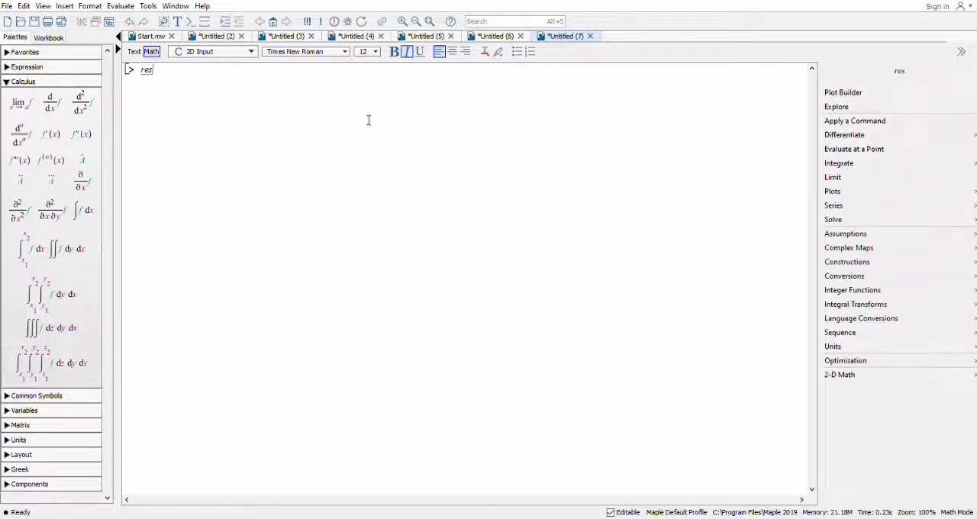
pyautogui.write('tart')
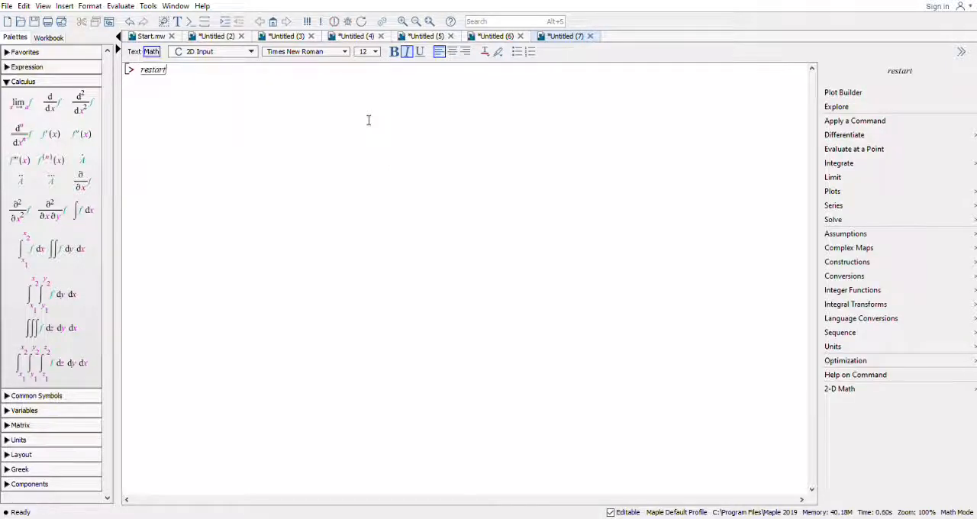
pyautogui.write(';')
pyautogui.press('Return')
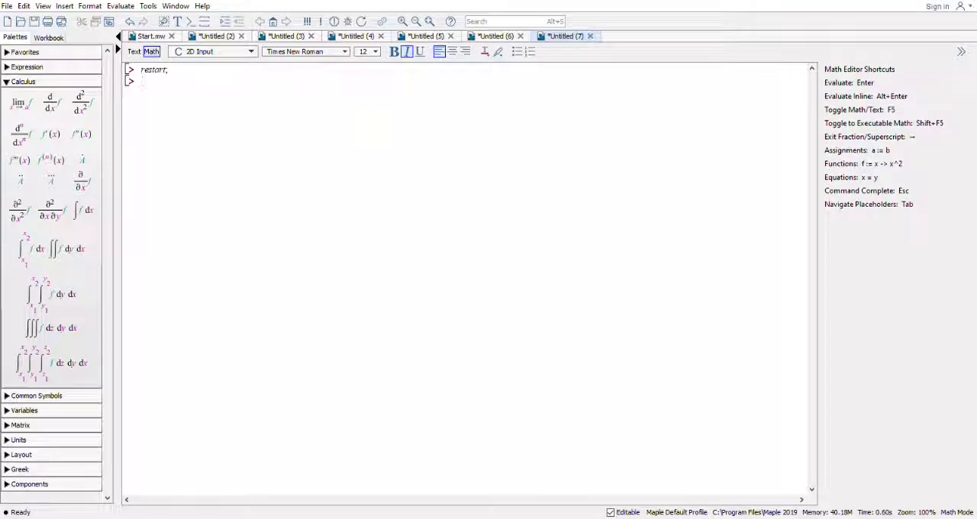
# Insert an indefinite triple integral over z, y and x, opening its integrand with a parenthesis and 4x^2.
pyautogui.click(57, 328)
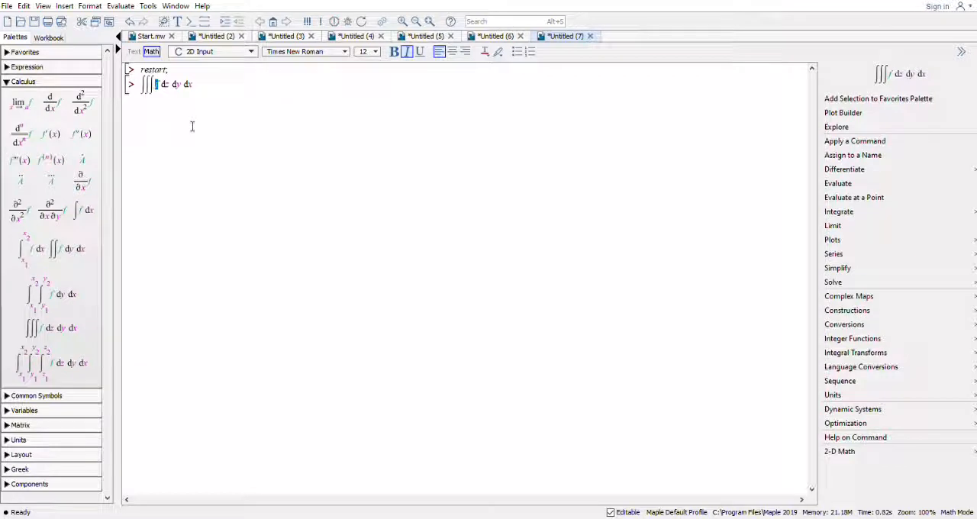
pyautogui.press('BackSpace')
pyautogui.write('(')
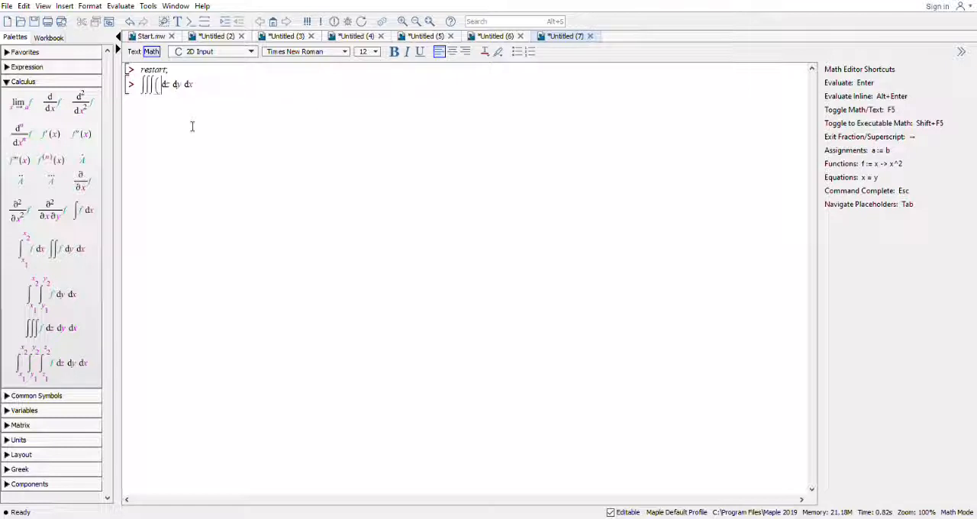
pyautogui.write('4')
pyautogui.write('x')
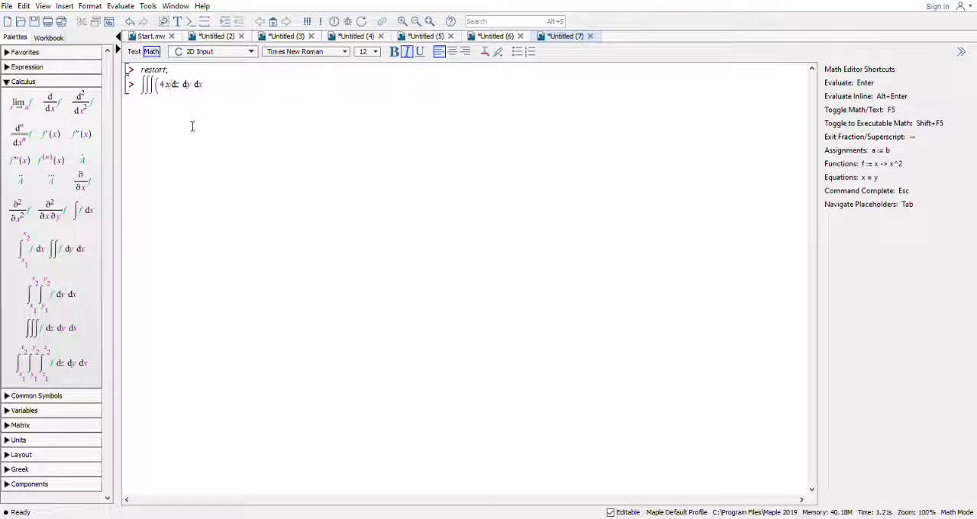
pyautogui.write('^2')
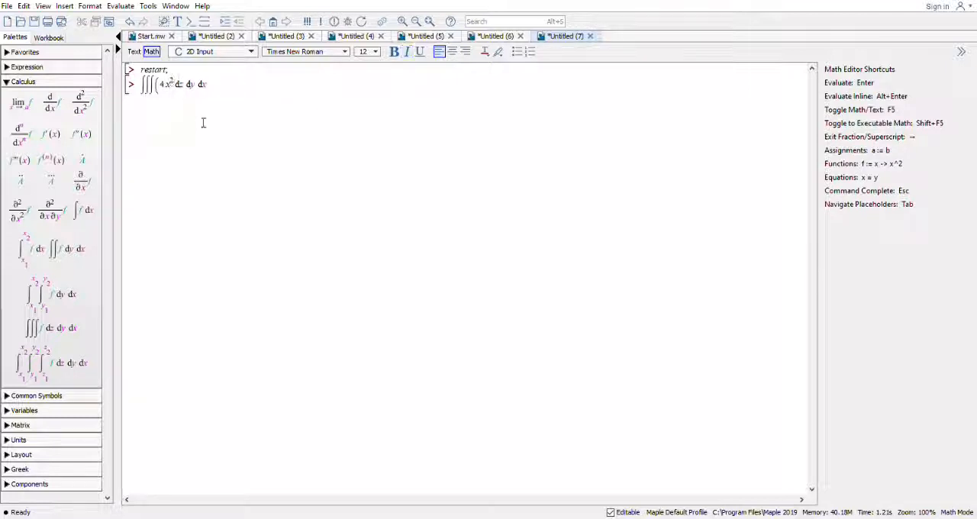
# Add the term + 2y^2 after 4x^2 in the triple integral's integrand.
pyautogui.hotkey('shift', 'Left')
pyautogui.hotkey('shift', 'Left')
pyautogui.click(180, 91)
pyautogui.write('+ 2 y^2')
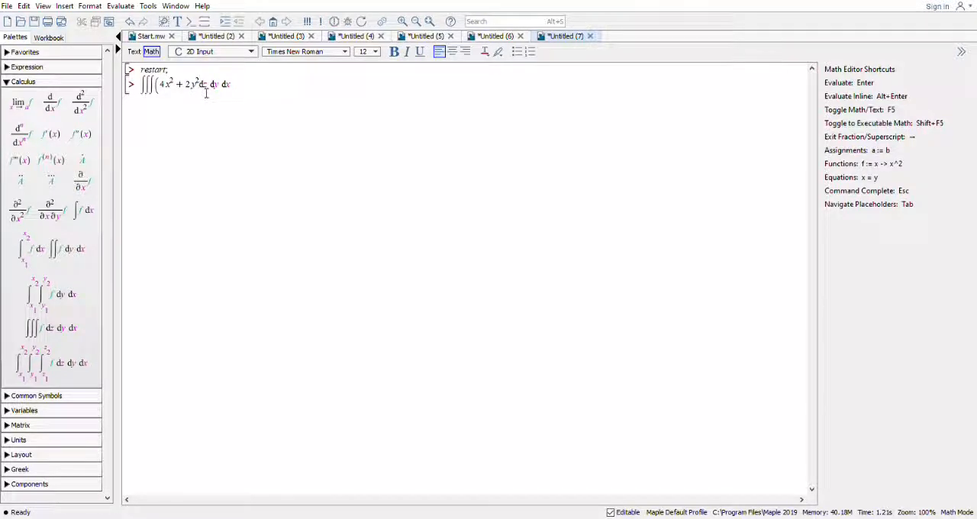
pyautogui.write(')')
# Append z directly after 2y^2, close the integrand's parenthesis and evaluate the triple integral.
pyautogui.press('BackSpace')
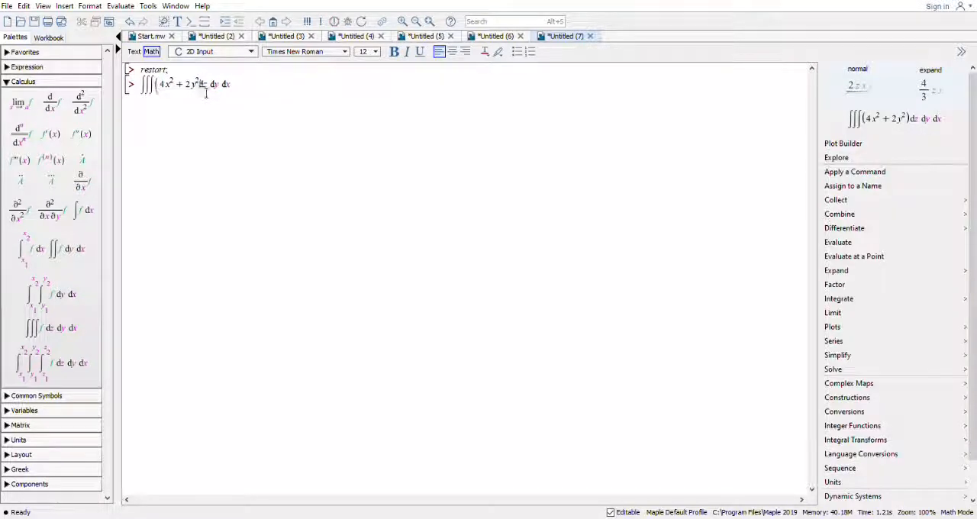
pyautogui.write('2y²z)')
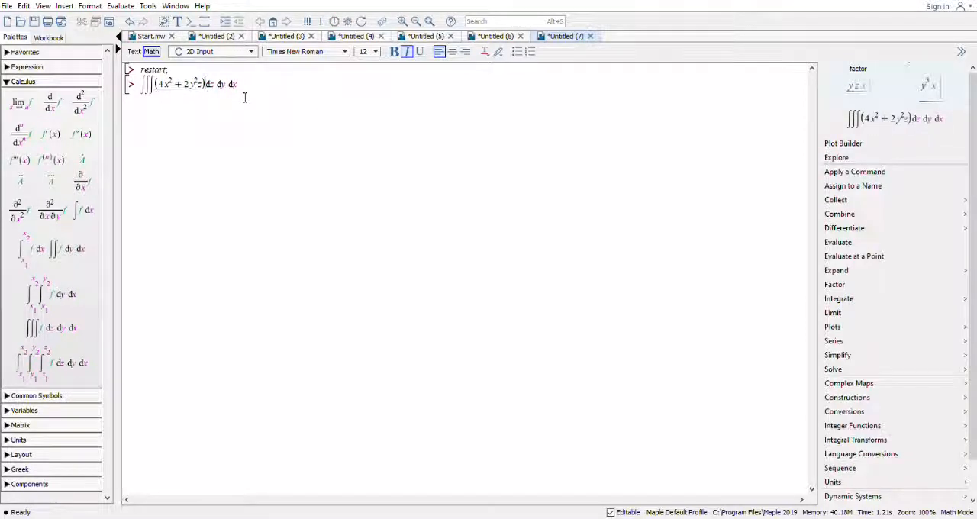
pyautogui.press('Return')
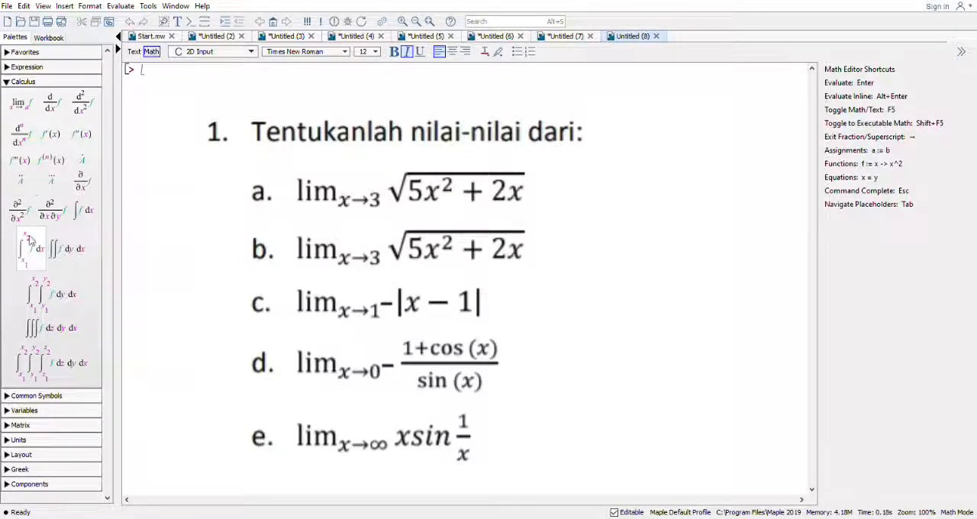
# Insert a limit for x → 3 in the blank Untitled (8) worksheet, with a square root containing 5x^2.
pyautogui.click(15, 109)
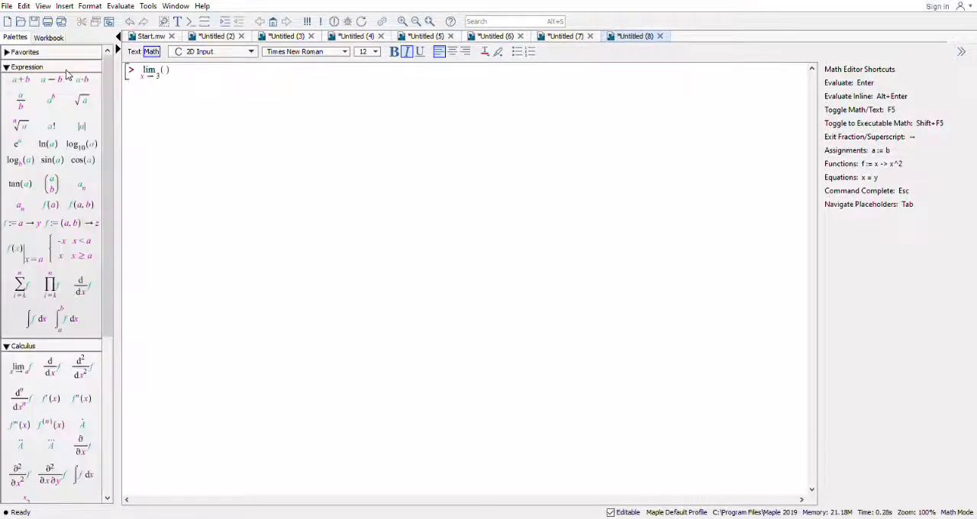
pyautogui.click(82, 99)
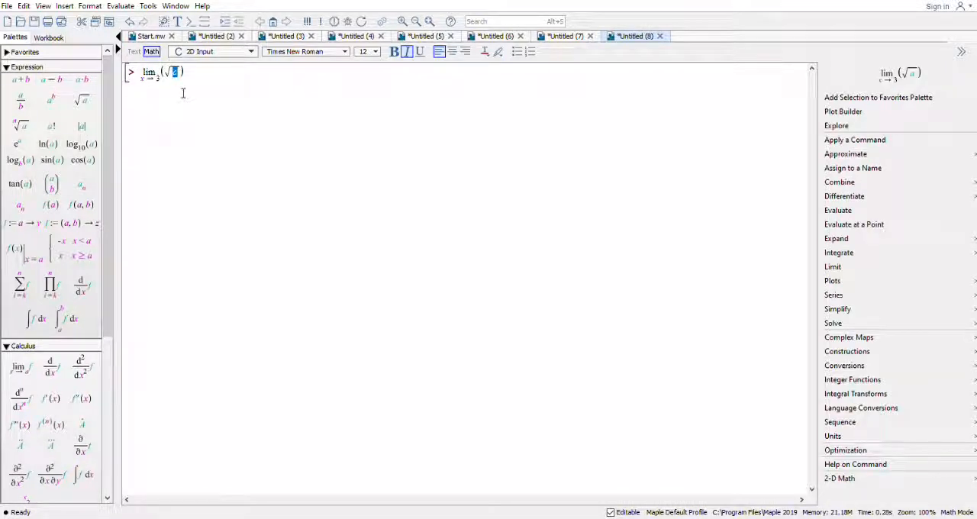
pyautogui.write('5x')
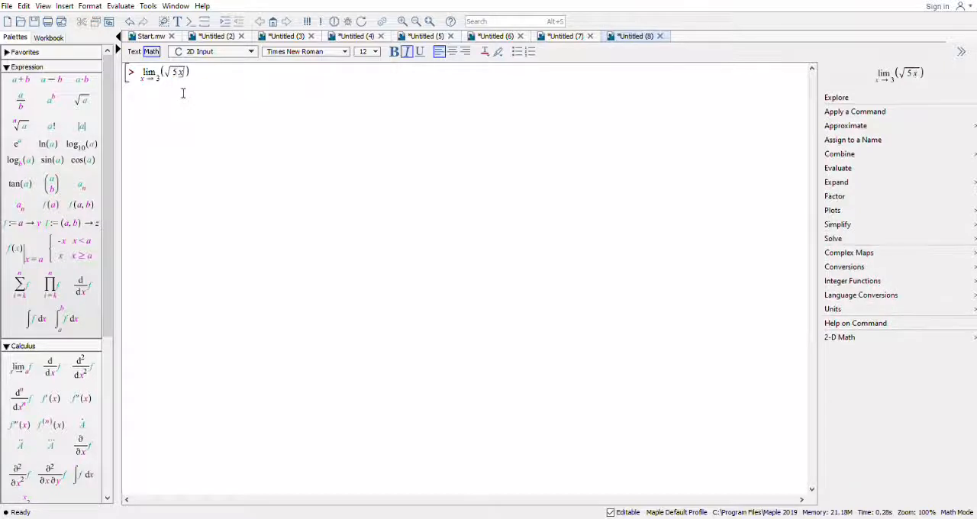
pyautogui.write('^2')
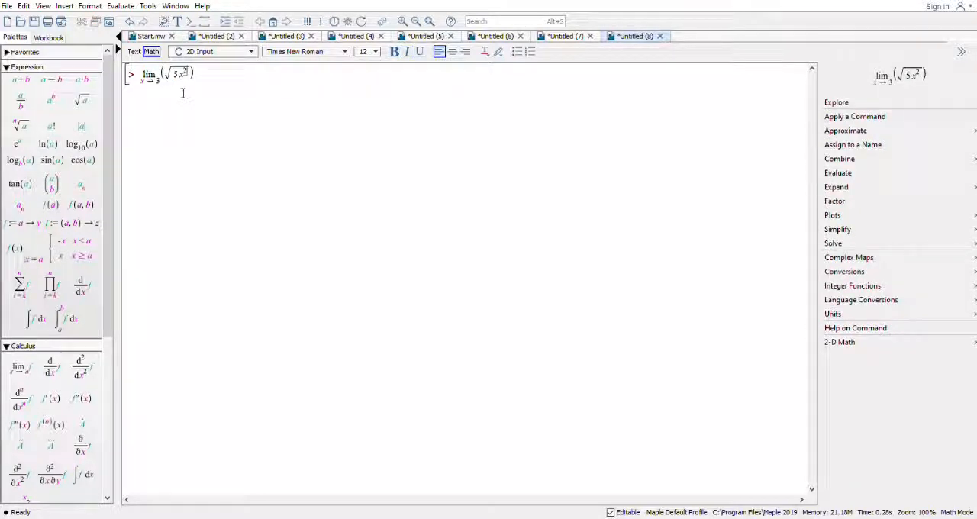
pyautogui.write('+')
# Add + 2x under the square root at baseline level, outside the exponent, and evaluate the limit.
pyautogui.press('BackSpace')
pyautogui.press('Right')
pyautogui.write('+ ')
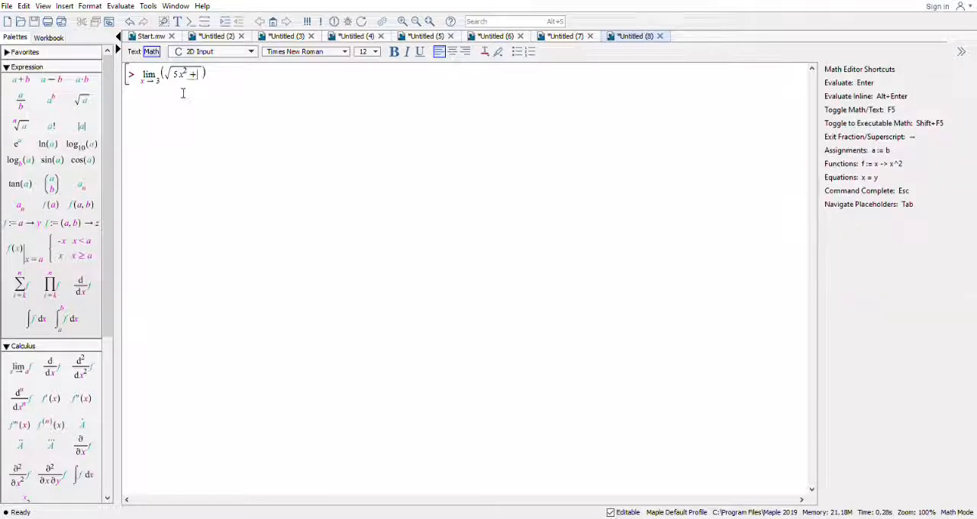
pyautogui.write('2x')
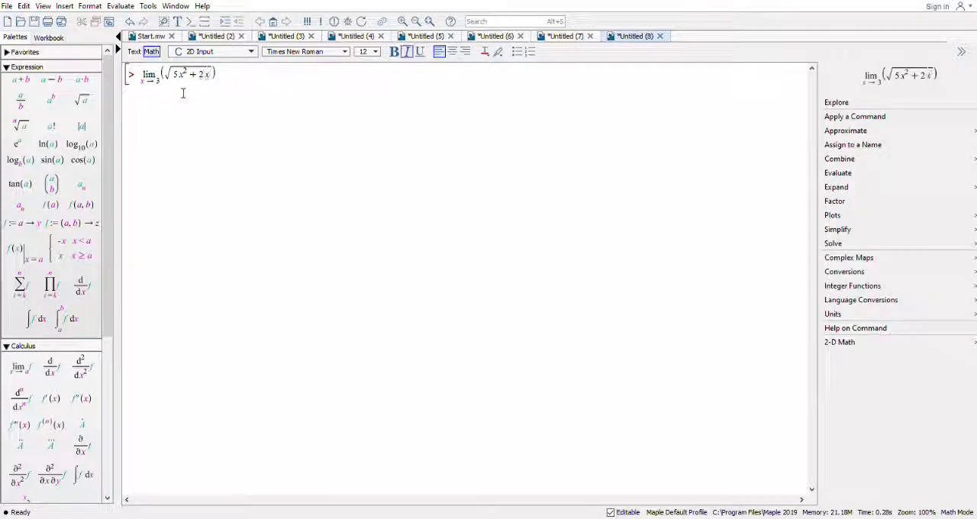
pyautogui.click(234, 83)
pyautogui.press('Return')
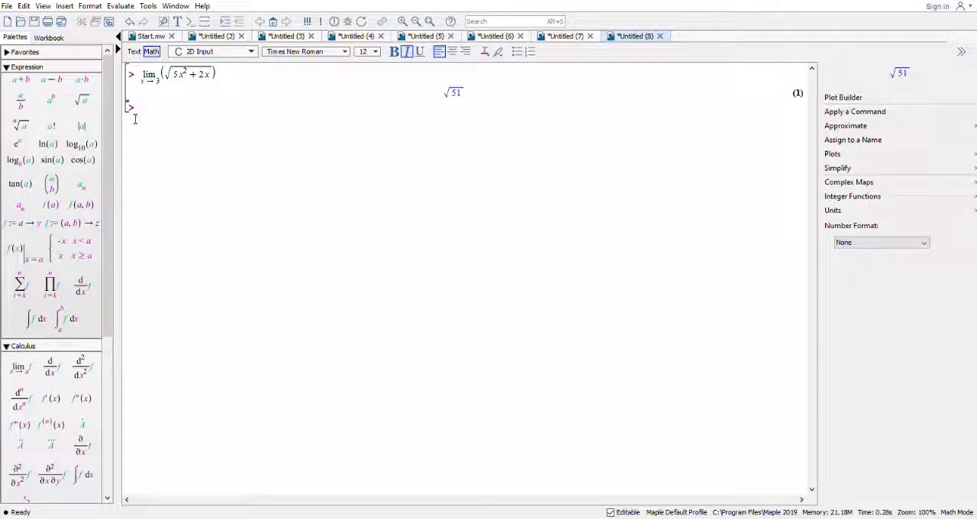
# Insert a second limit with x approaching 0 from the left, and clear its function placeholder.
pyautogui.click(21, 367)
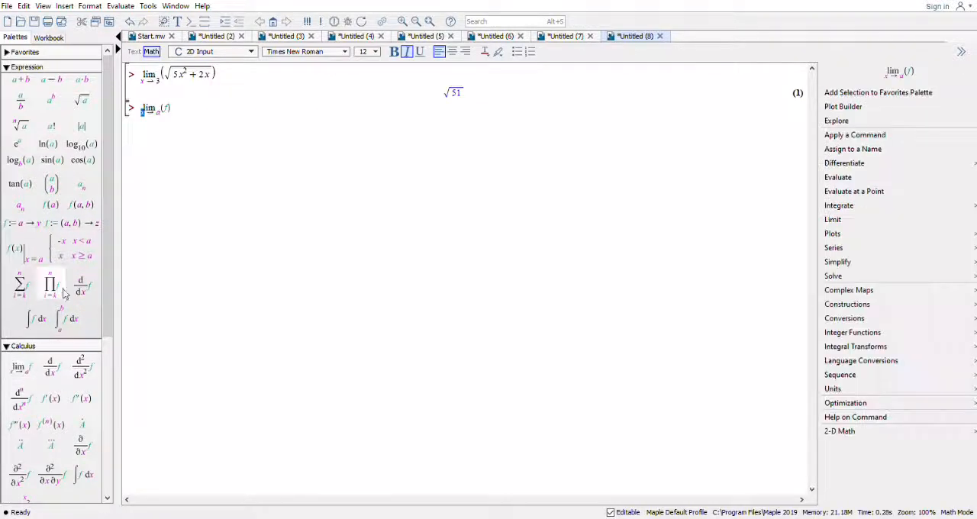
pyautogui.click(165, 115)
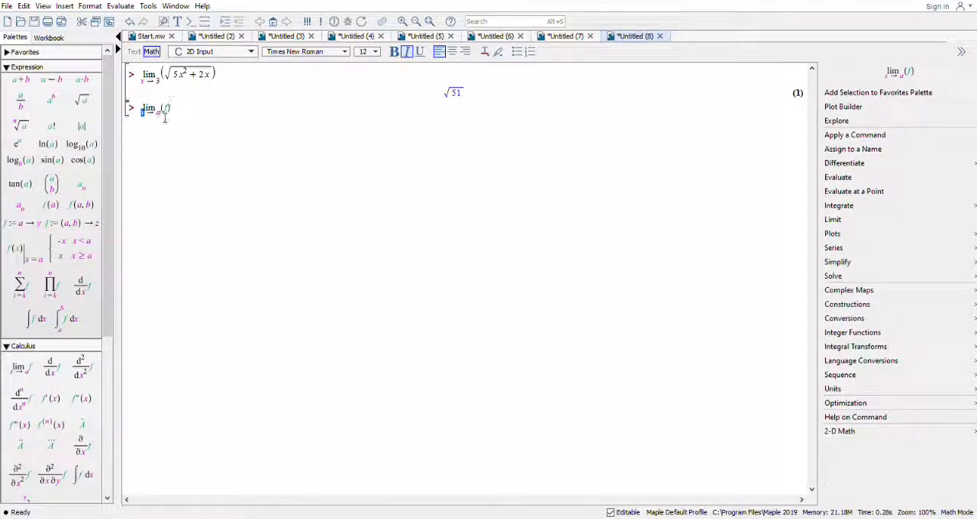
pyautogui.write('0')
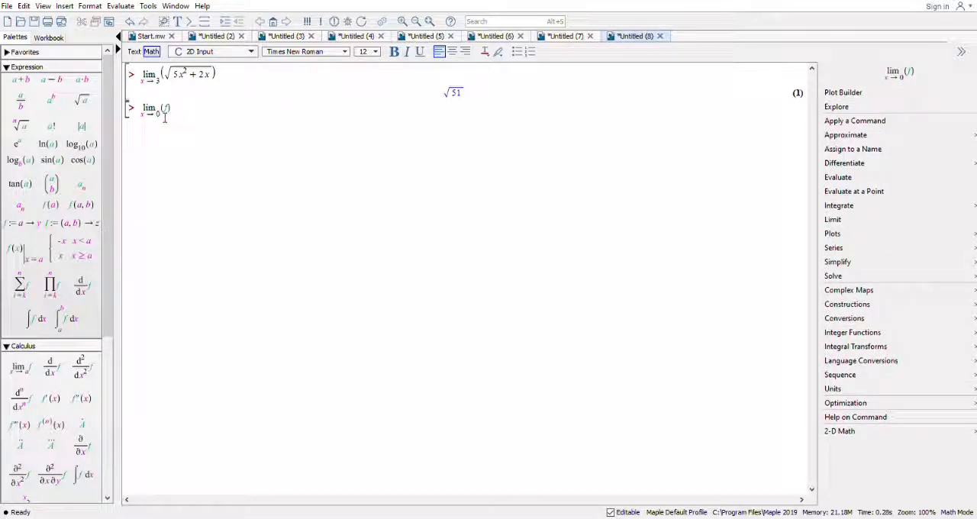
pyautogui.write('- ')
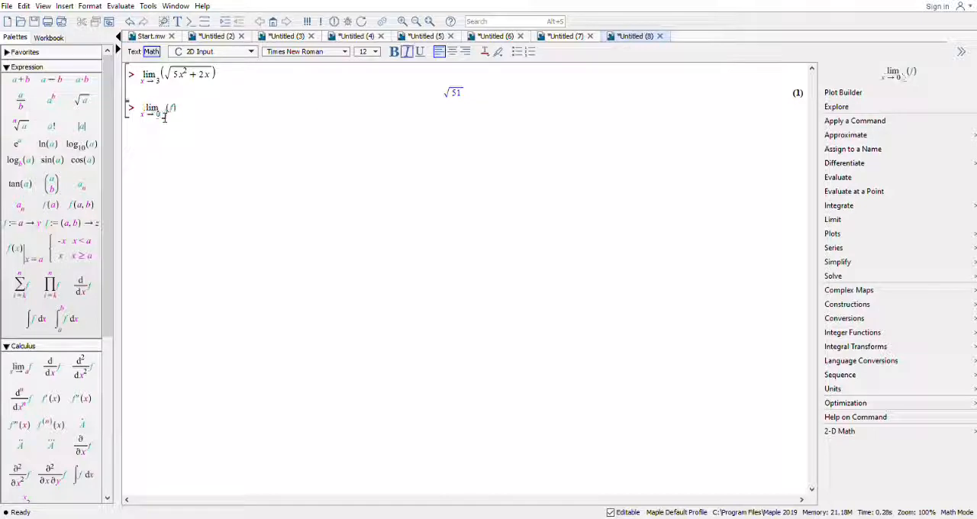
pyautogui.write('(')
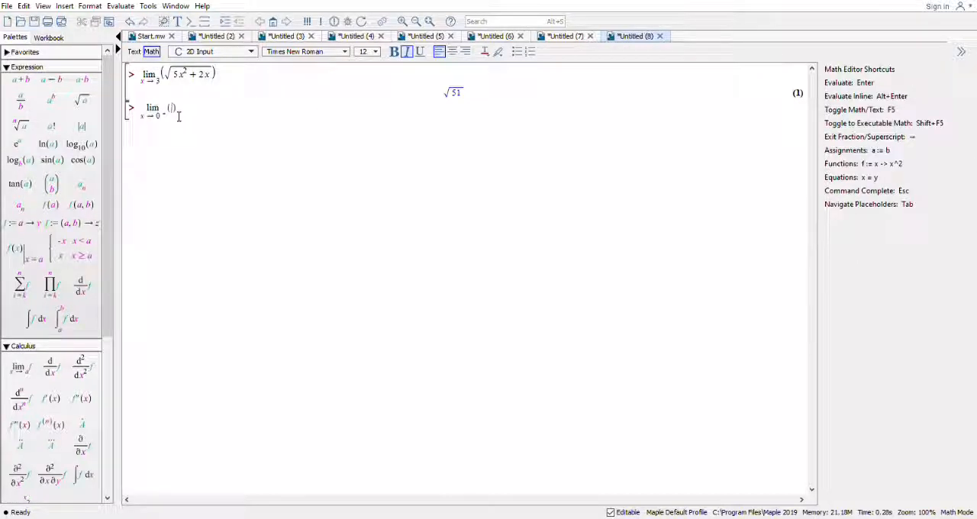
pyautogui.write('1 ')
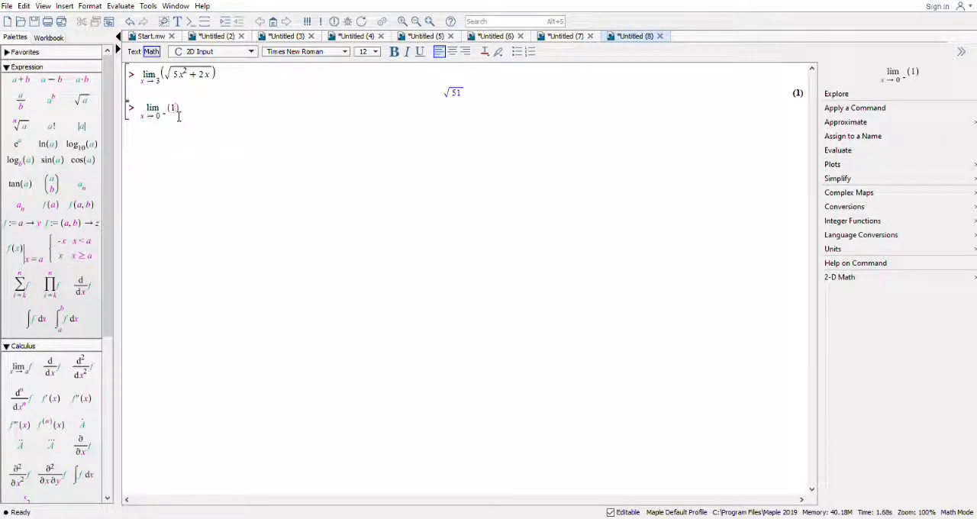
pyautogui.write('+ c')
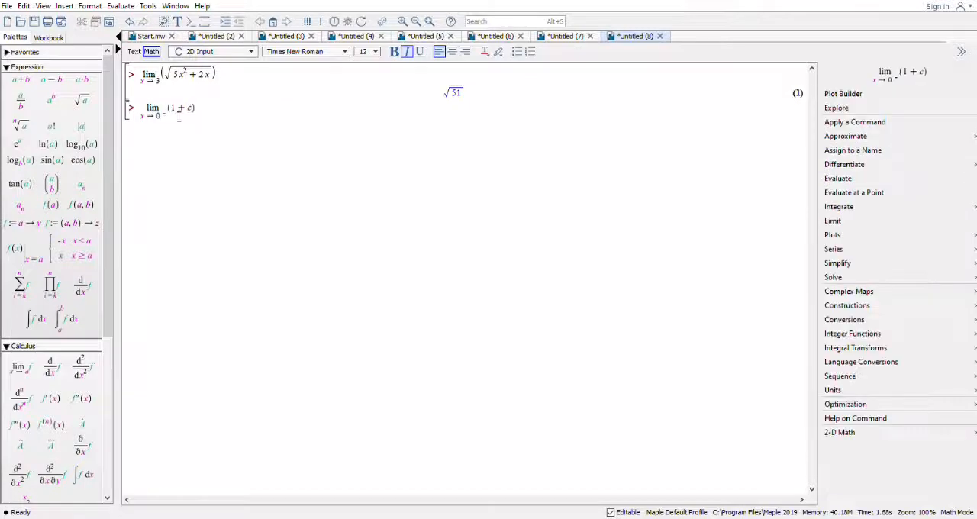
pyautogui.write('os')
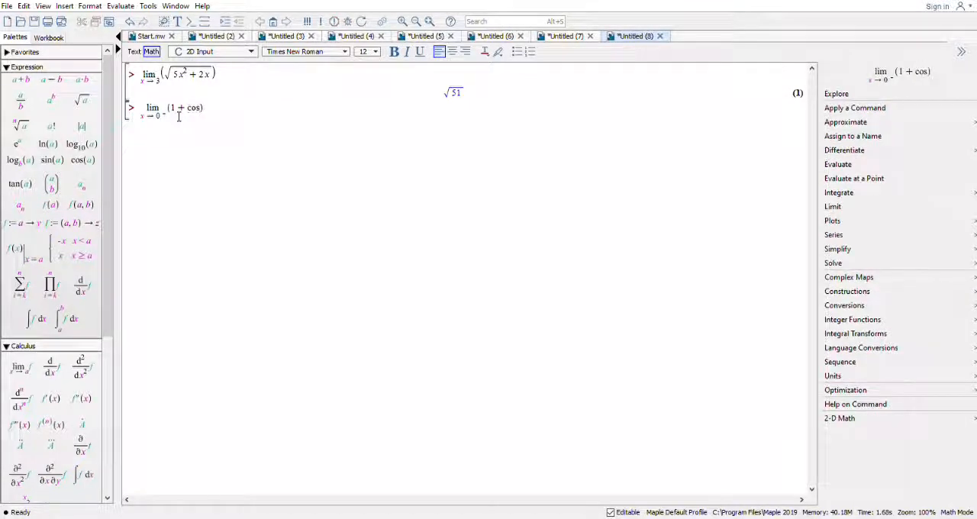
pyautogui.write('(x)')
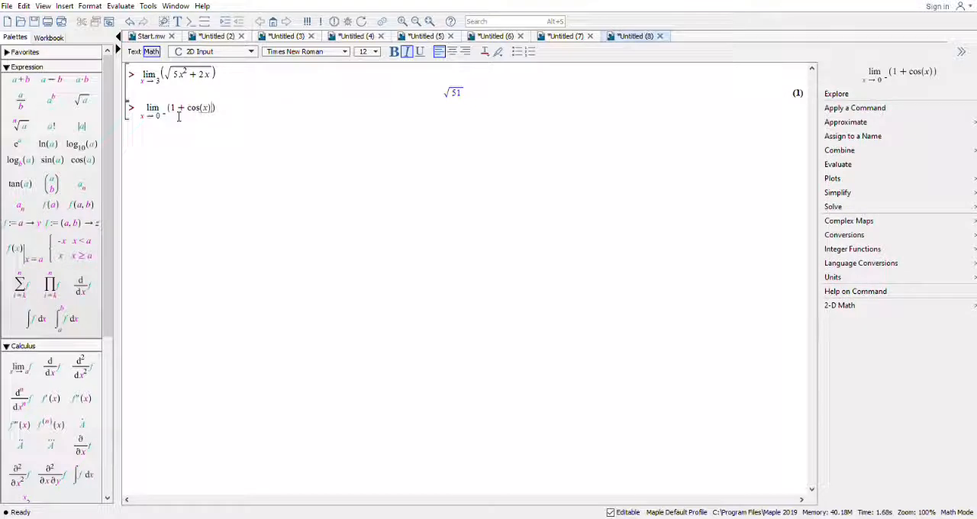
pyautogui.write('/')
pyautogui.write('sin')
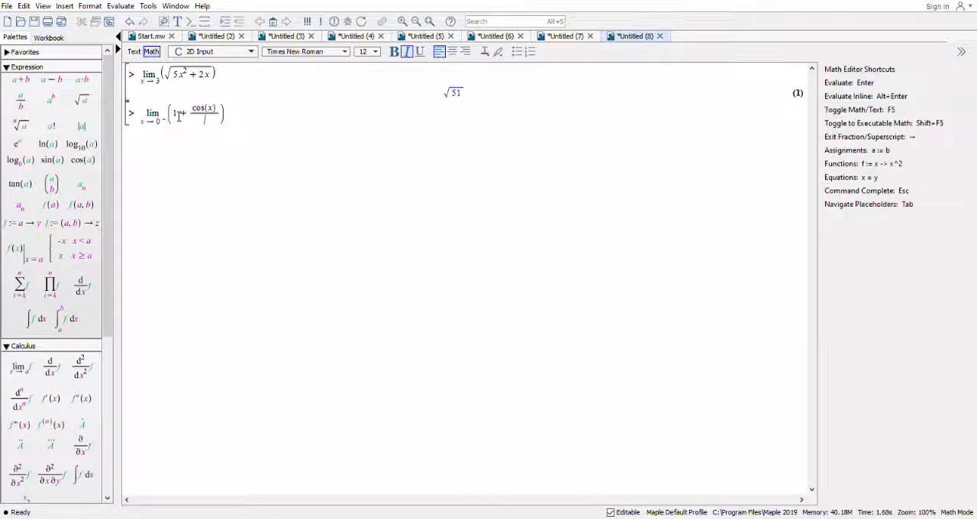
pyautogui.write('(x)')
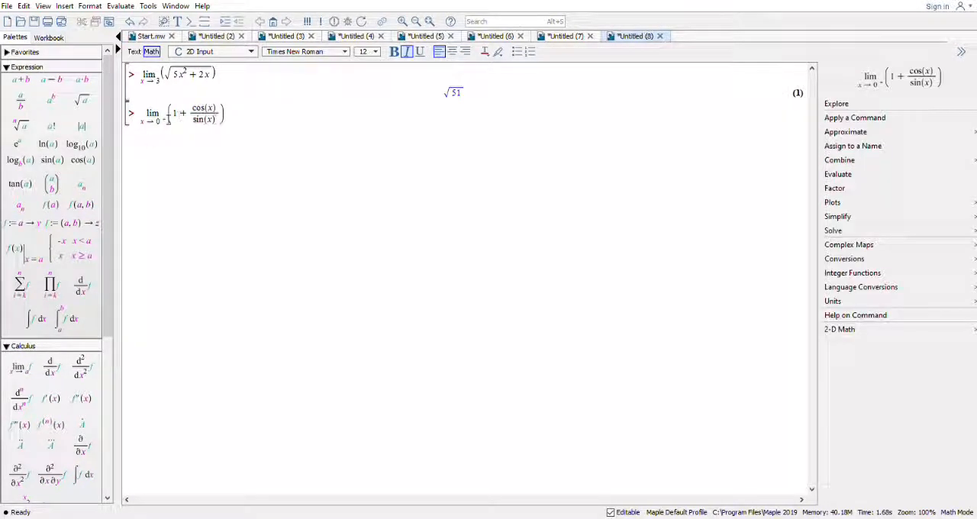
# Put sin(x) as the denominator under cos(x) and evaluate the left-sided limit.
pyautogui.press('Return')
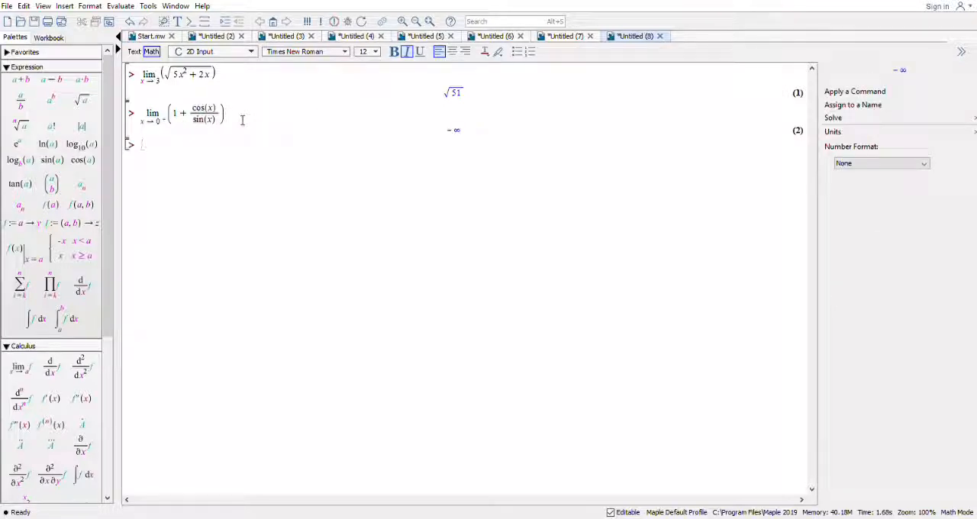
# Insert a third limit on the new line with x approaching infinity, using the ∞ symbol.
pyautogui.click(20, 367)
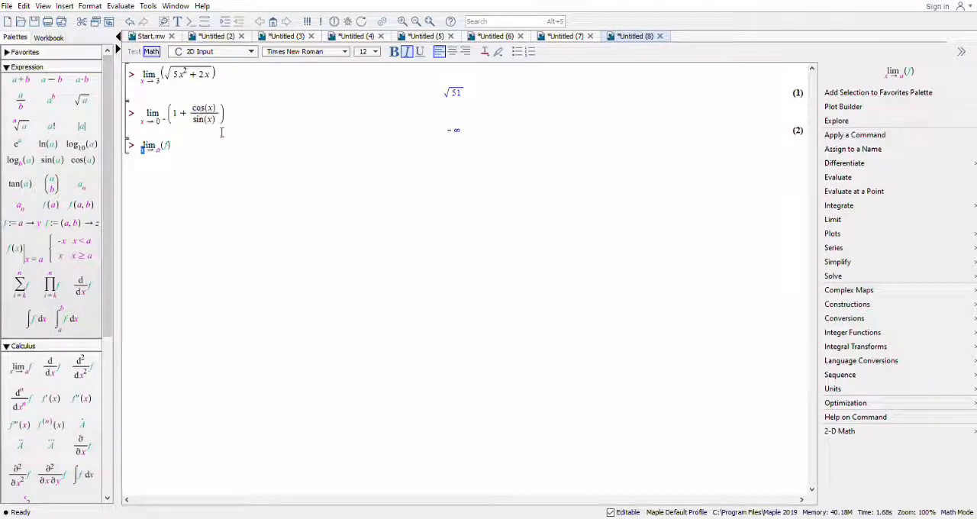
pyautogui.click(164, 155)
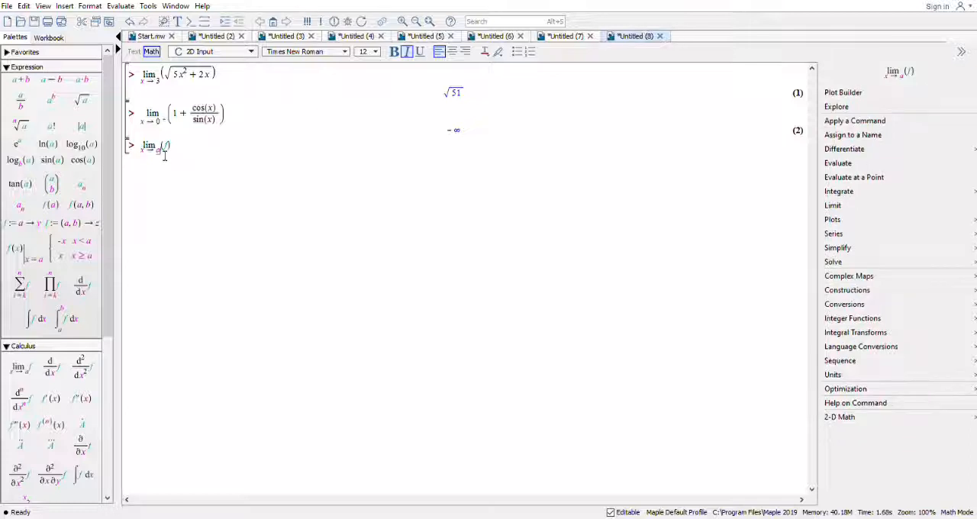
pyautogui.press('BackSpace')
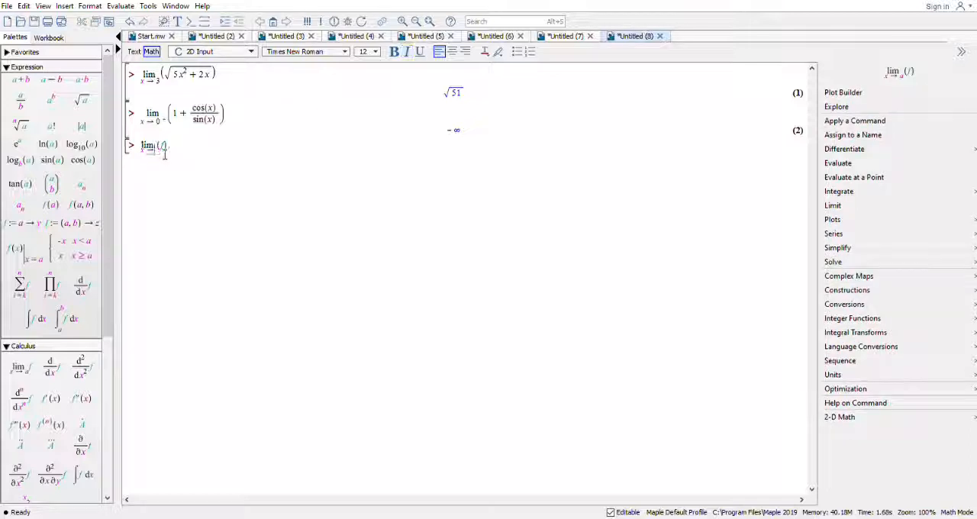
pyautogui.click(93, 347)
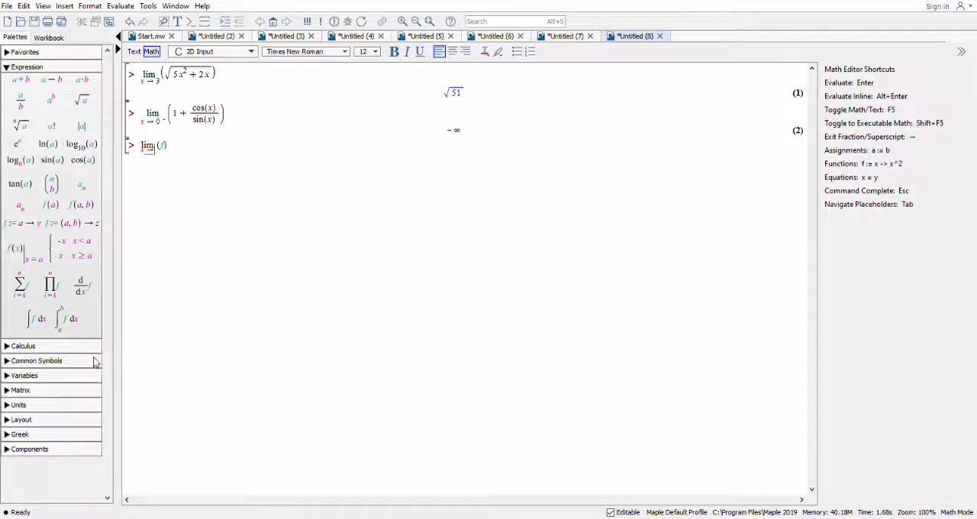
pyautogui.click(94, 359)
pyautogui.click(91, 303)
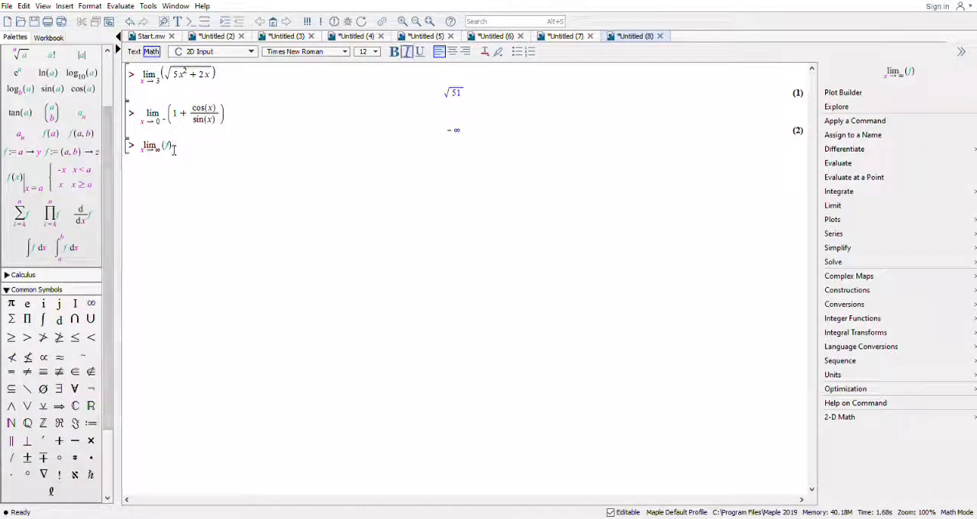
# Replace the function placeholder of the limit at infinity with (x)sin 1/x, with x as the fraction's denominator, and evaluate it.
pyautogui.press('BackSpace')
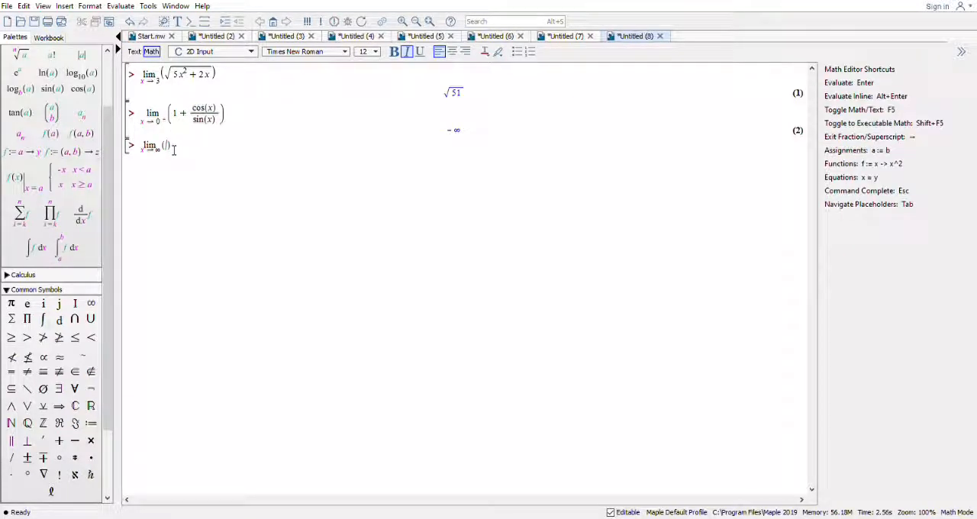
pyautogui.write('(x')
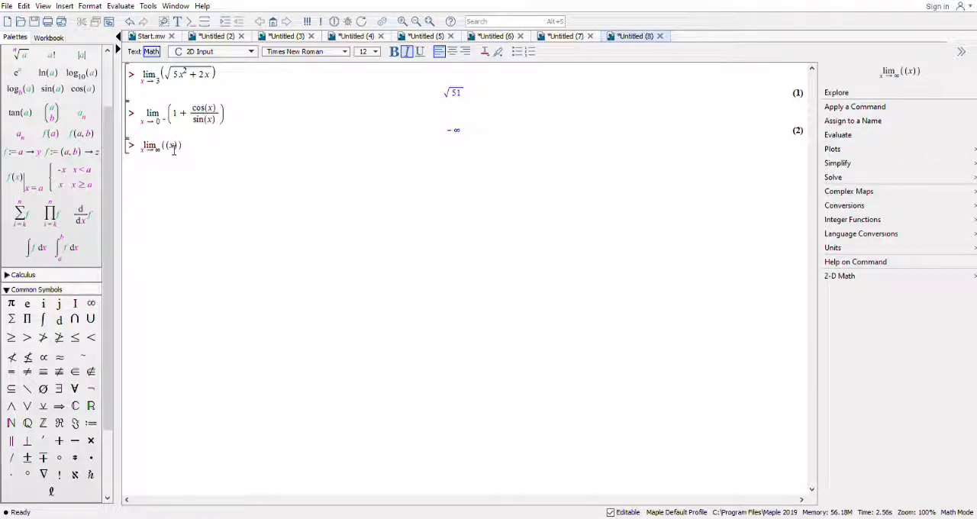
pyautogui.write(') sin ')
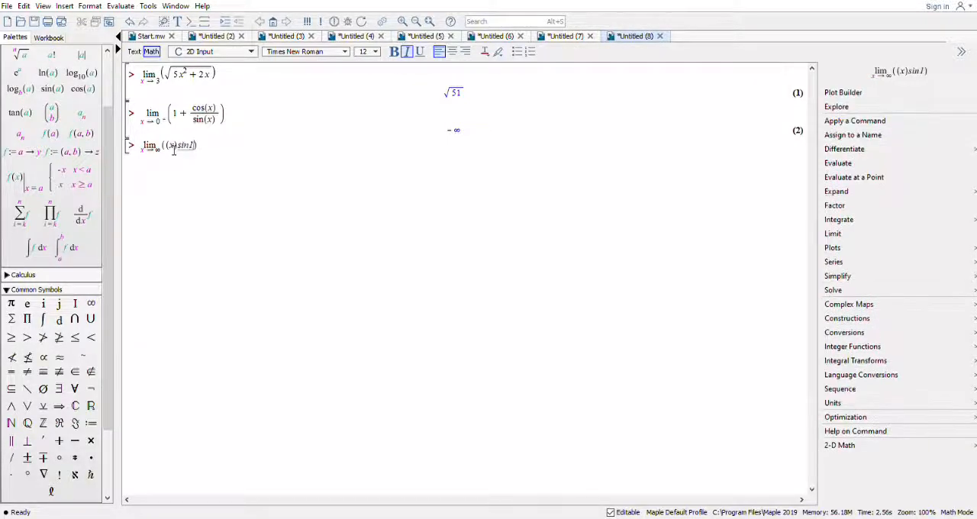
pyautogui.write('1/')
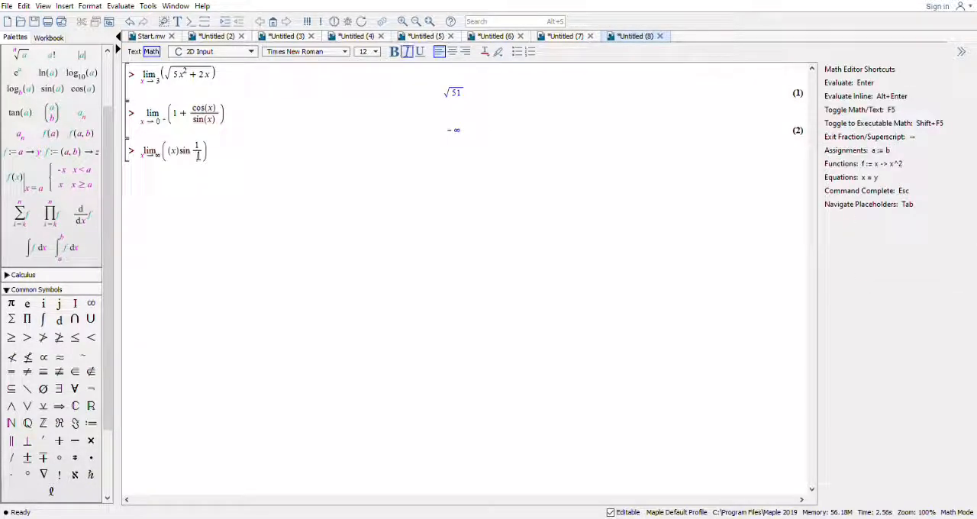
pyautogui.write('x')
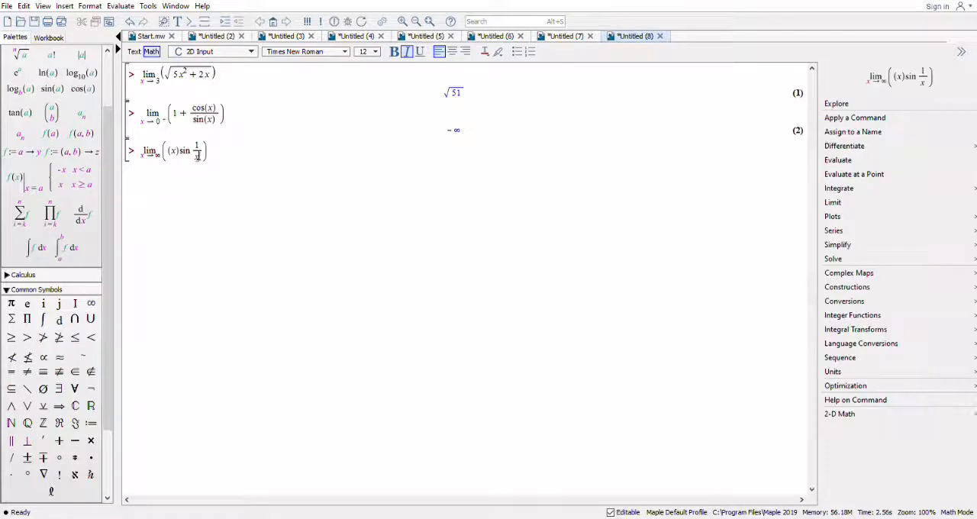
pyautogui.click(255, 152)
pyautogui.press('Return')
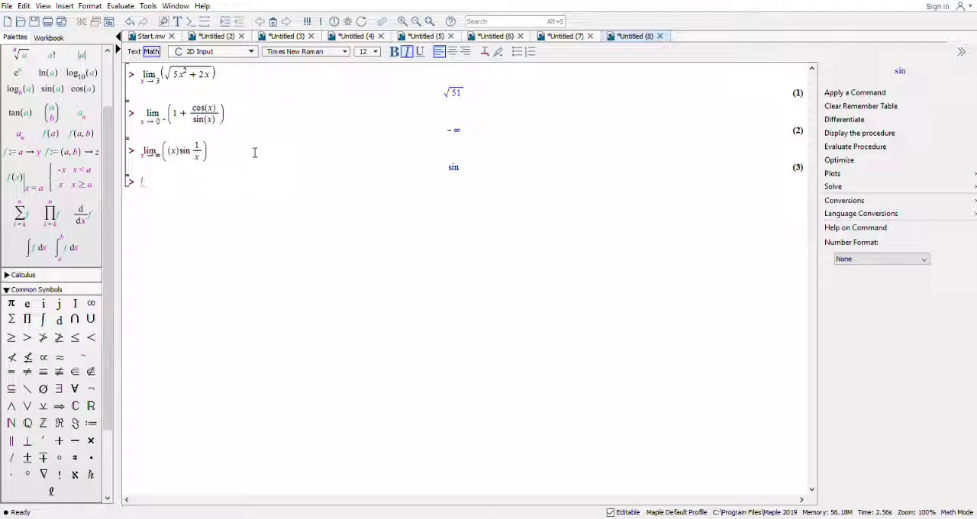
# Insert a fourth limit on the new line with x approaching ∞, and move to its function placeholder.
pyautogui.click(38, 276)
pyautogui.click(19, 220)
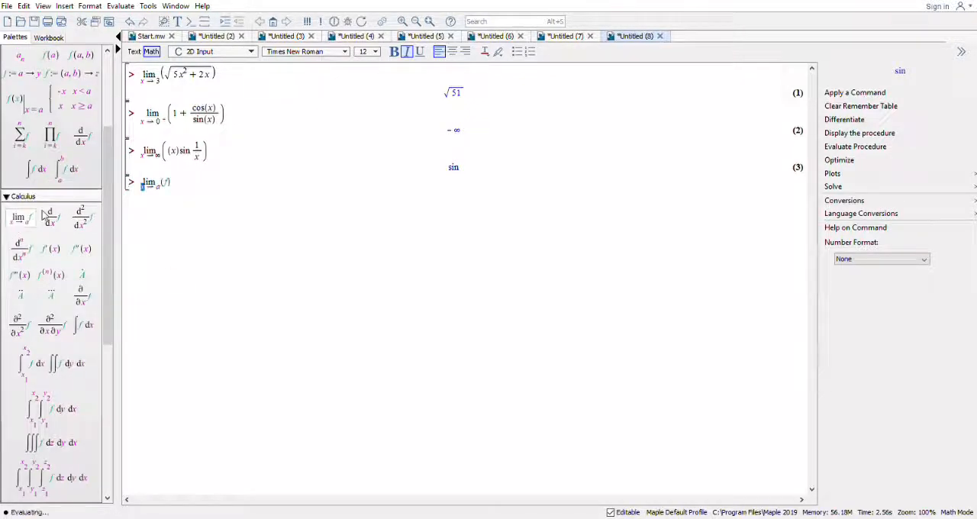
pyautogui.click(165, 196)
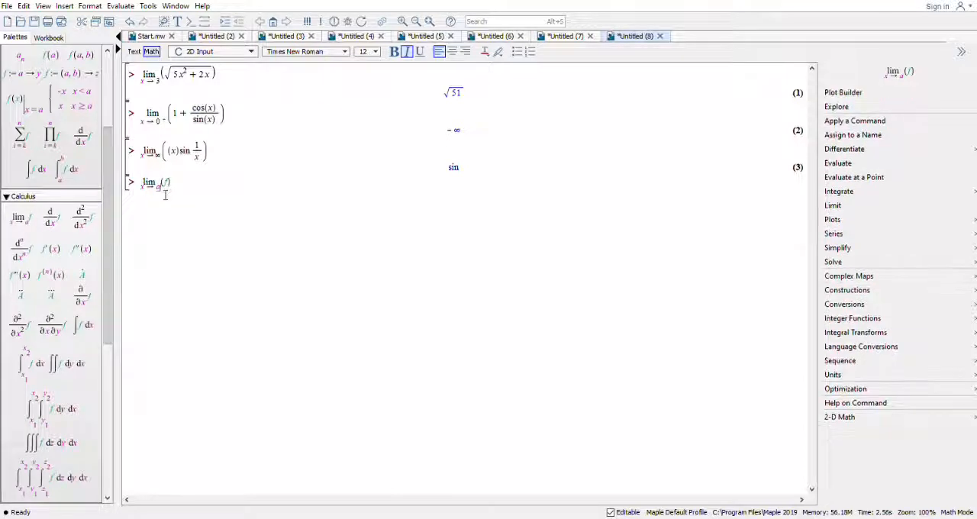
pyautogui.press('BackSpace')
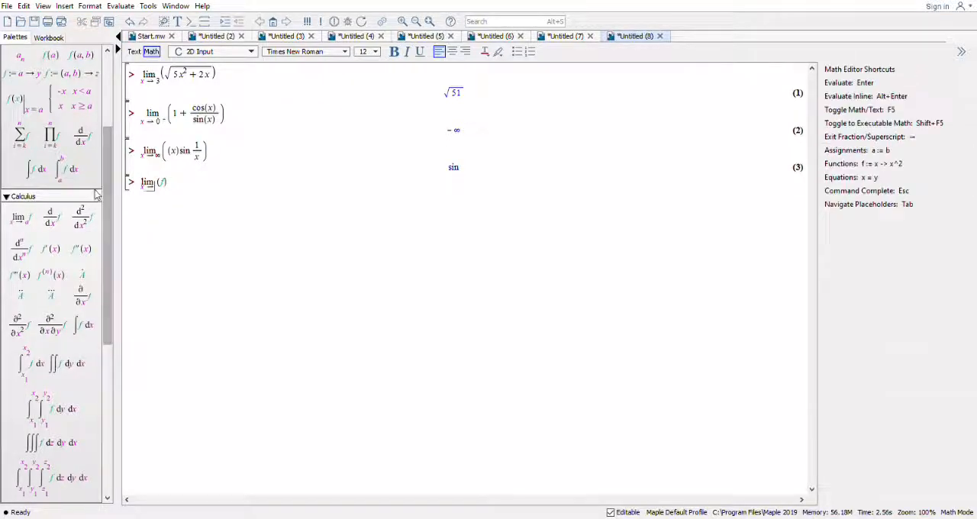
pyautogui.click(95, 198)
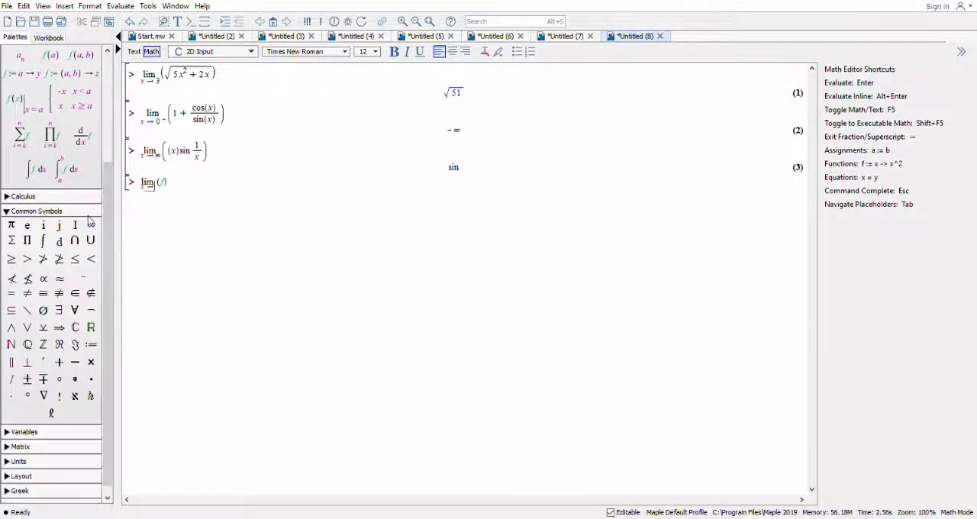
pyautogui.click(169, 185)
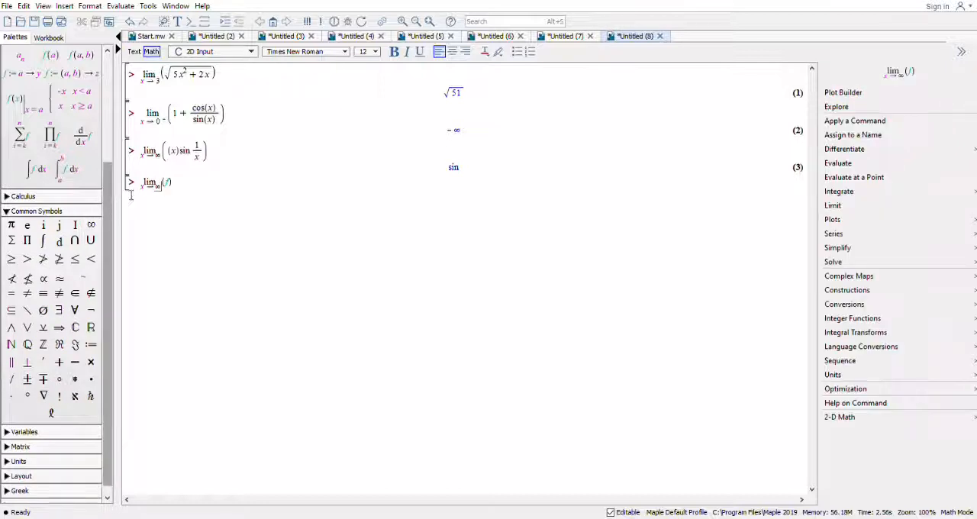
pyautogui.click(174, 189)
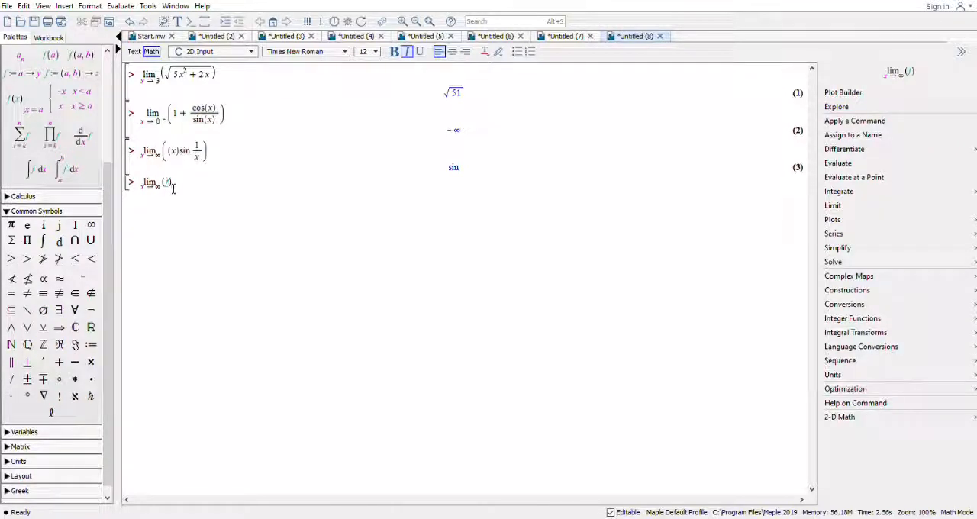
# Enter xsin 1/x as the fourth limit's expression, with 1/x as a fraction, and evaluate it.
pyautogui.write('xs')
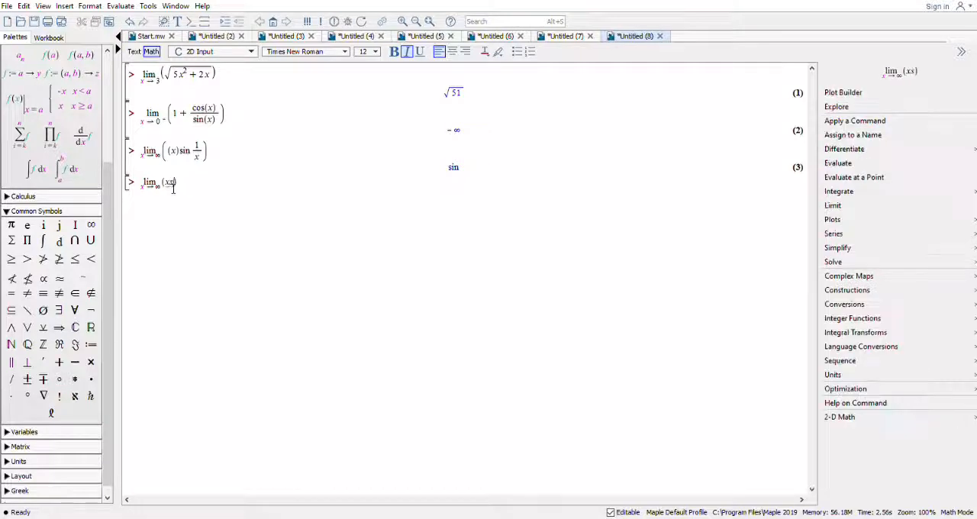
pyautogui.write('in')
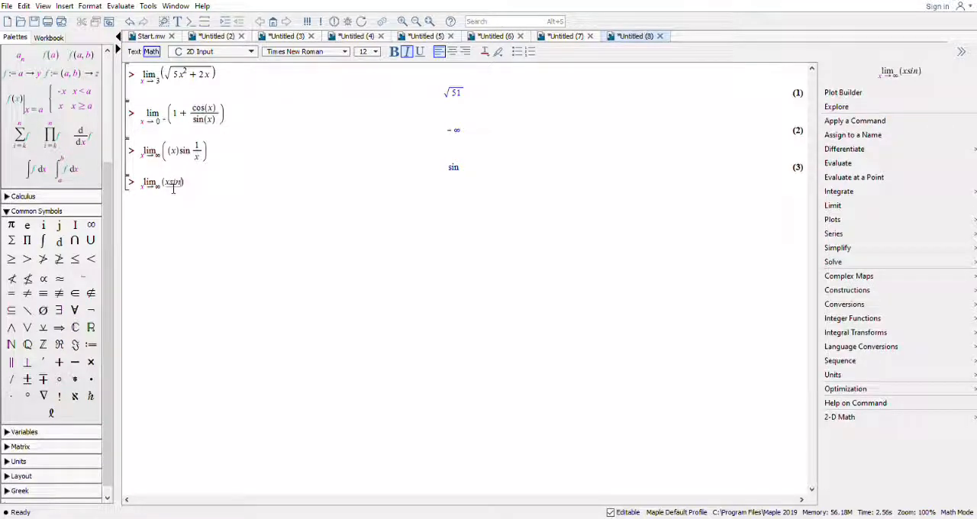
pyautogui.write('1')
pyautogui.press('BackSpace')
pyautogui.write('1')
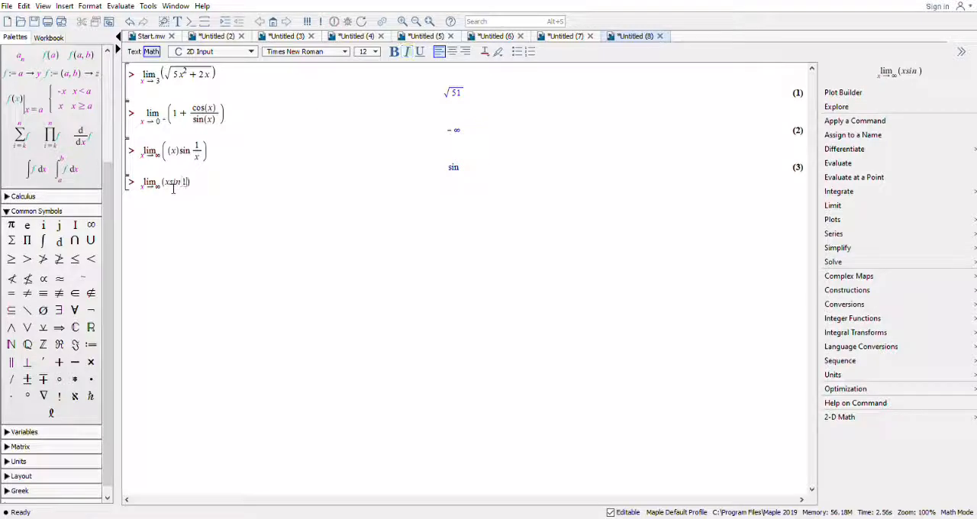
pyautogui.write('/')
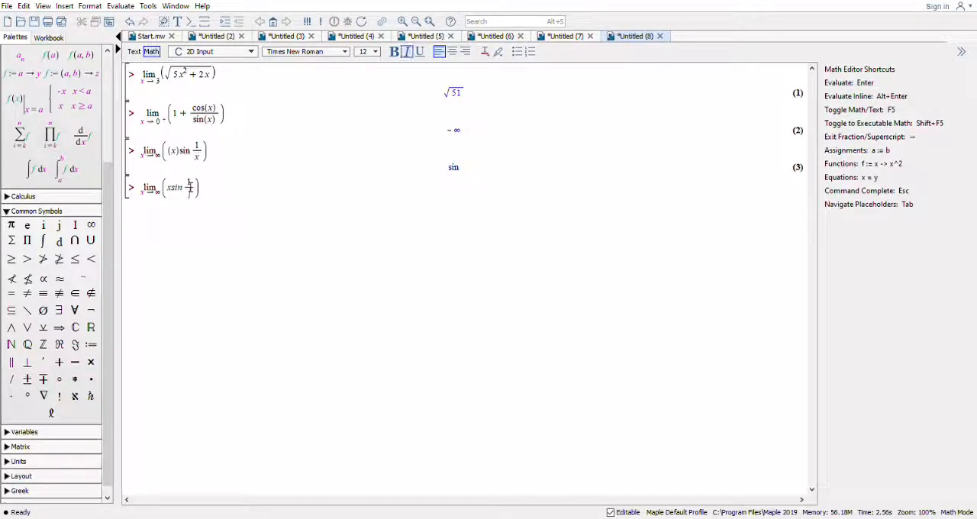
pyautogui.write('x')
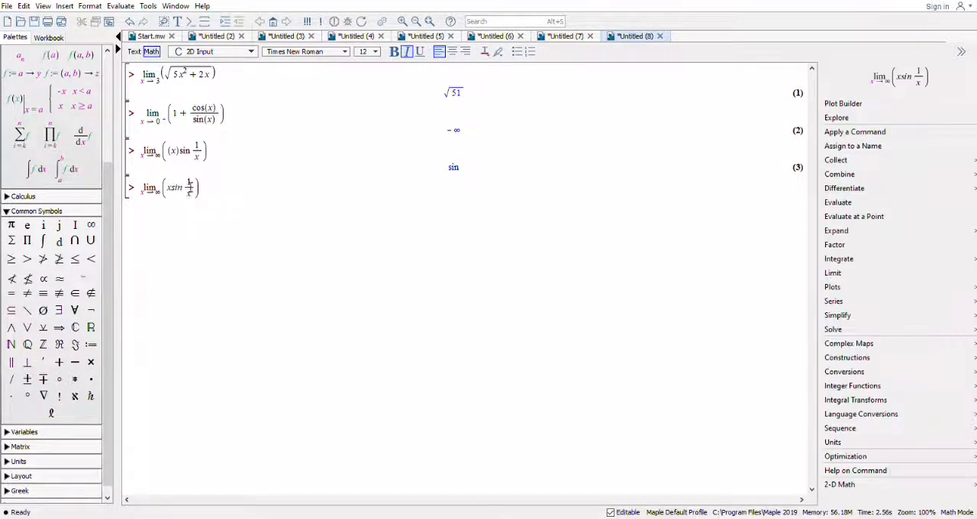
pyautogui.press('Return')
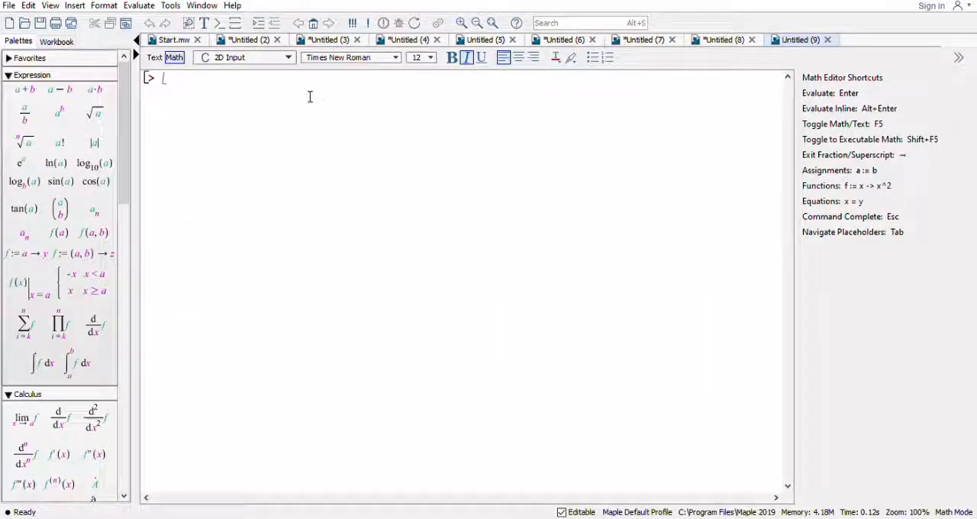
# Load the geom3d package in the new empty worksheet with with(geom3d), suppressing its output with a colon.
pyautogui.write('with')
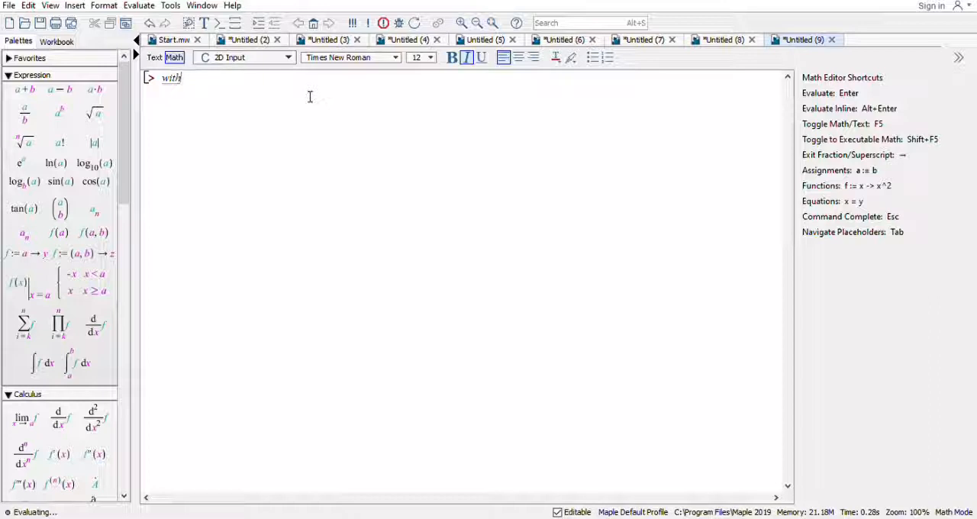
pyautogui.write('(')
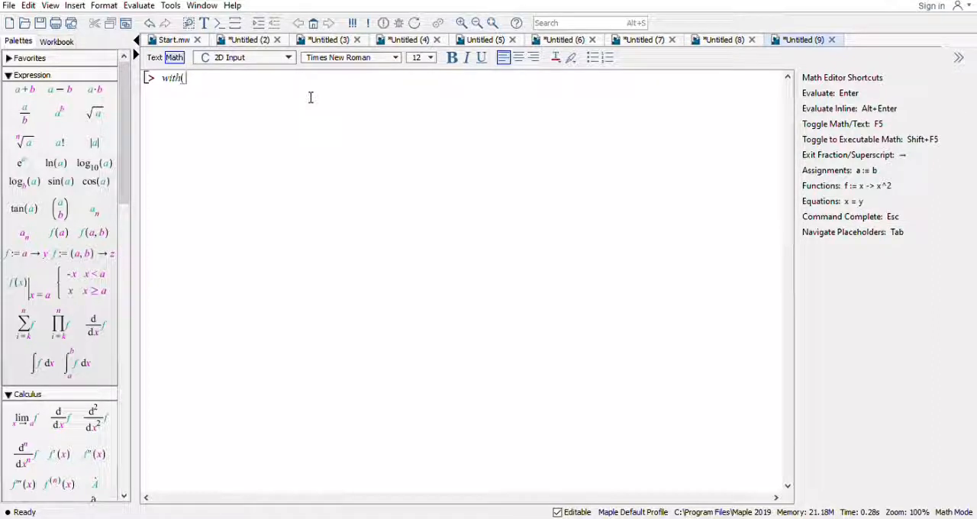
pyautogui.write('geo3')
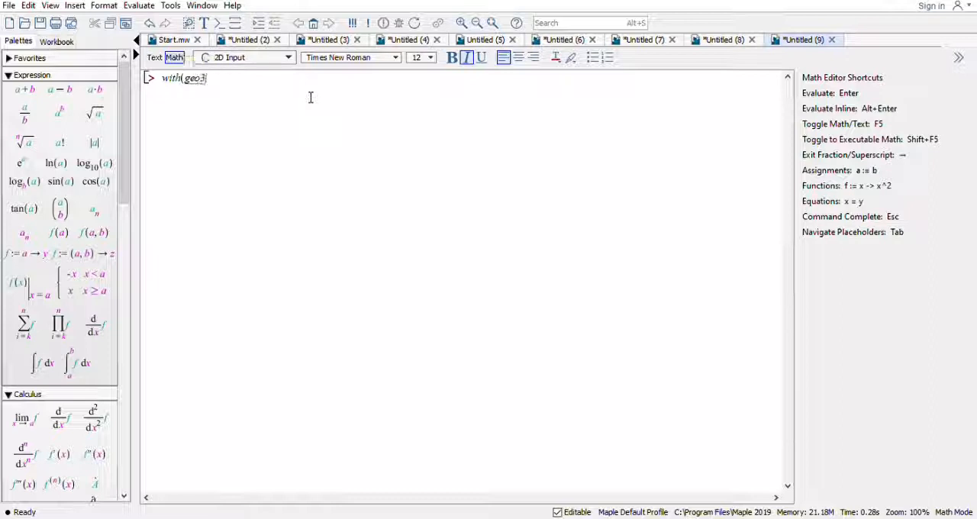
pyautogui.write('d)')
pyautogui.press('Left')
pyautogui.press('Left')
pyautogui.press('Left')
pyautogui.write('m')
pyautogui.press('End')
pyautogui.write(':')
pyautogui.press('Return')
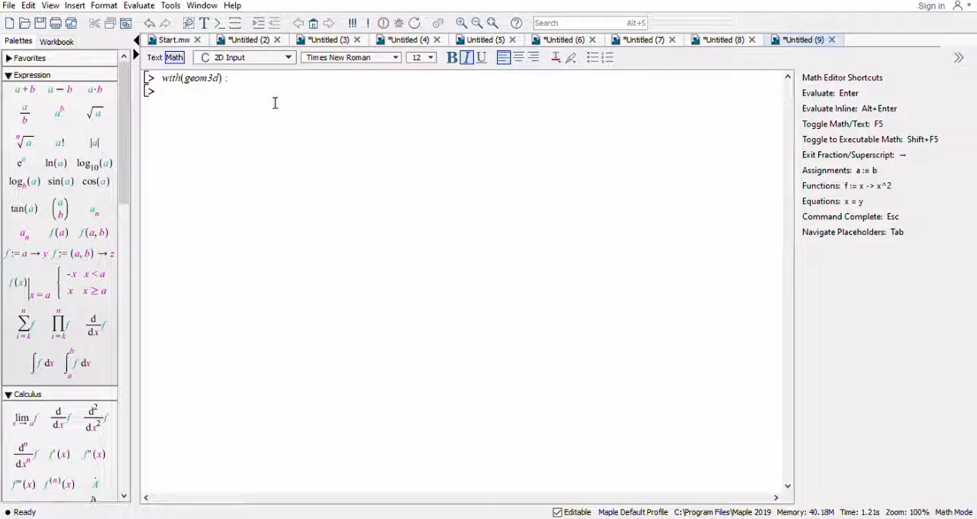
# Begin a plane command on the new line with oxy as the plane's name.
pyautogui.write('plane')
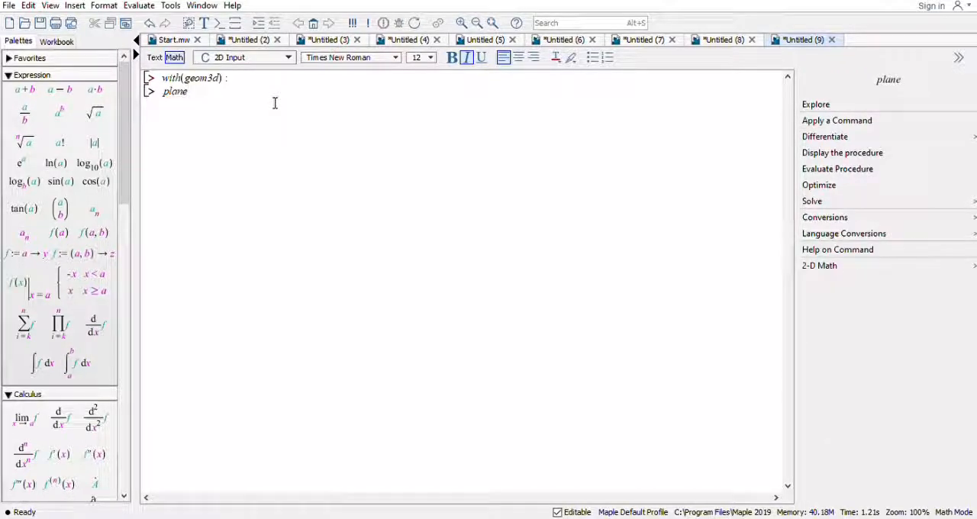
pyautogui.write('(ax')
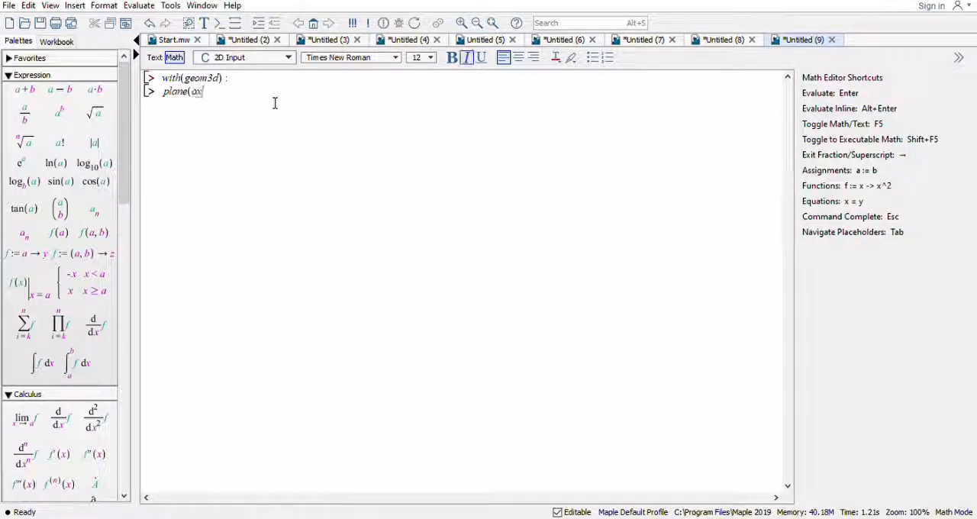
pyautogui.write('y,')
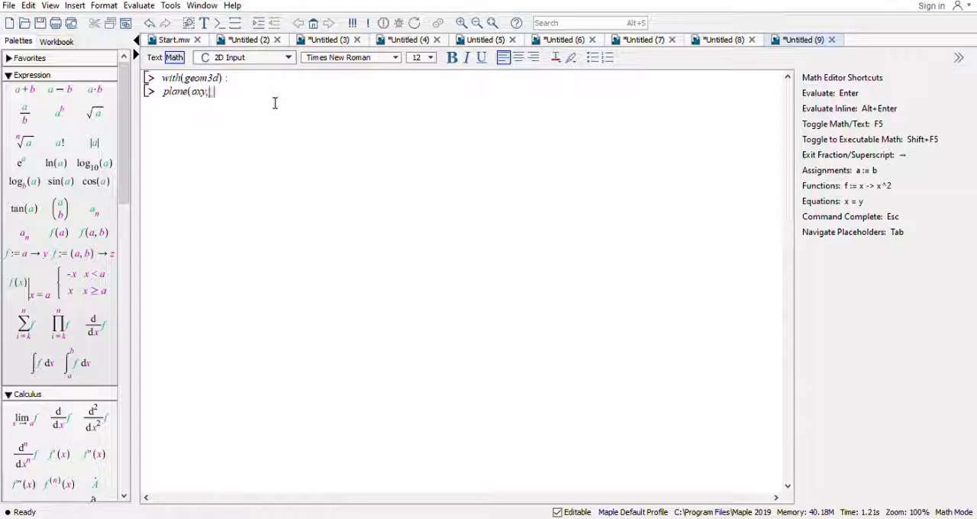
pyautogui.write('[point(c')
# Open the plane's point list and enter point C with coordinates 2, 2, 2.
pyautogui.press('BackSpace')
pyautogui.write('C, 2')
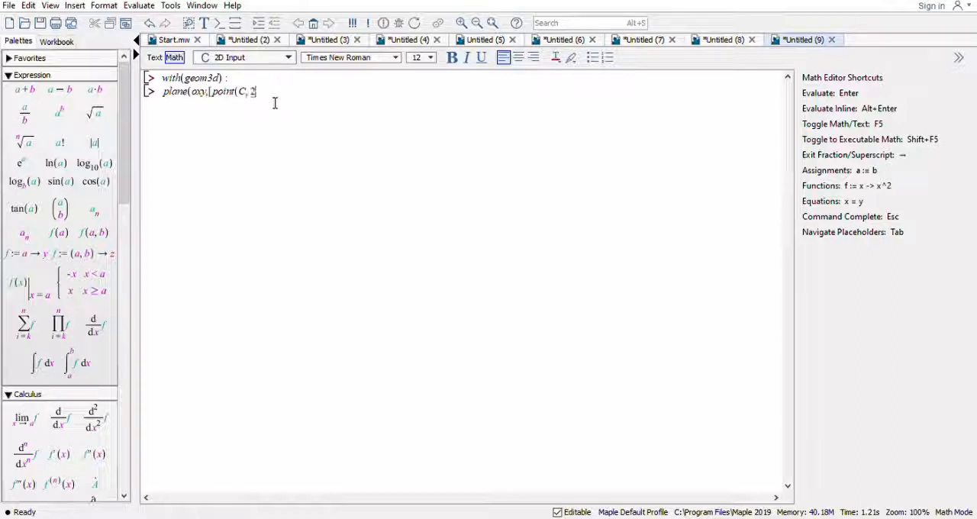
pyautogui.write(', 2, 2), point(x, 3, 1, 1), point')
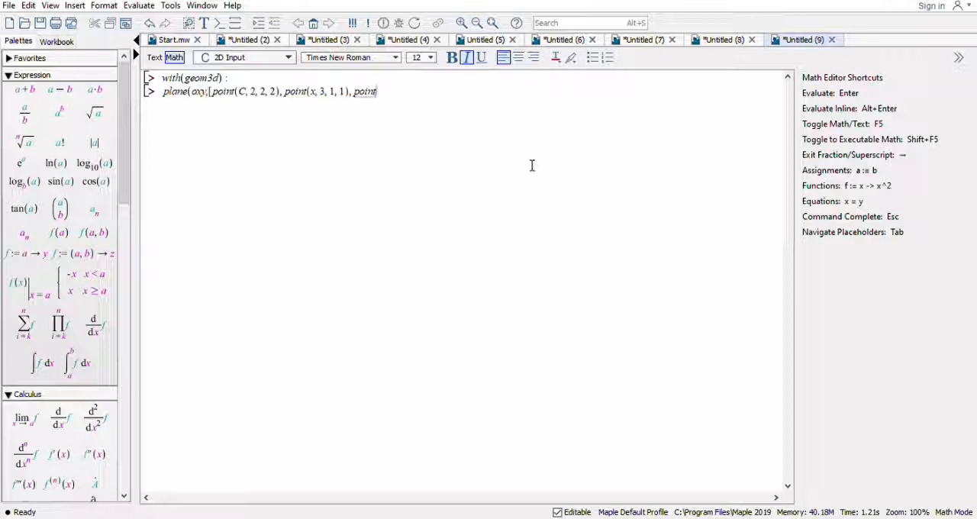
pyautogui.write('(Y, 5, 6')
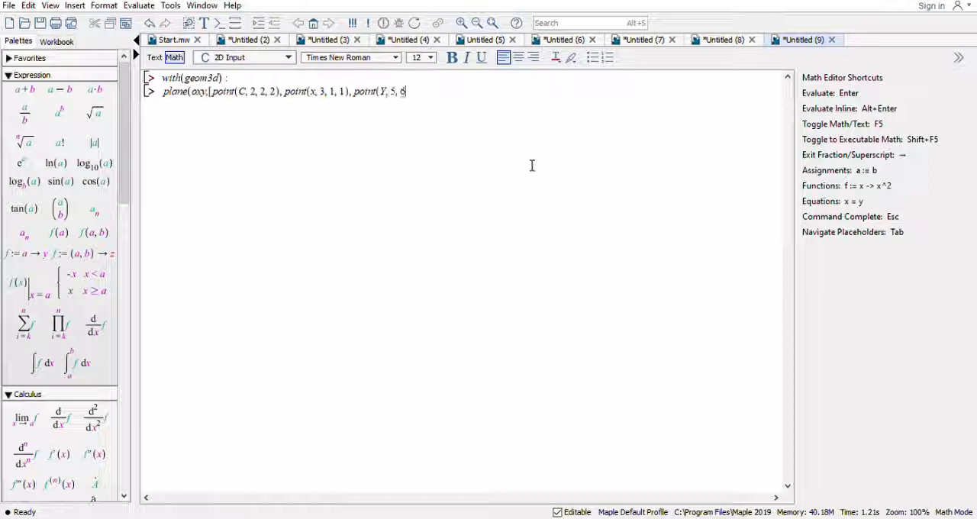
pyautogui.write(', 5)]) :')
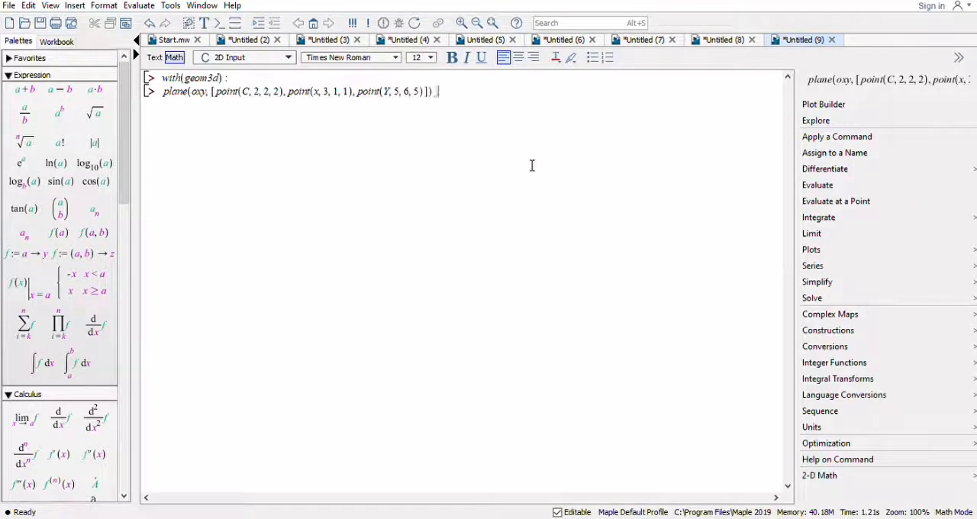
# Add point Y with coordinates 5, 6, 5, close the plane command with a colon and execute it.
pyautogui.press('Return')
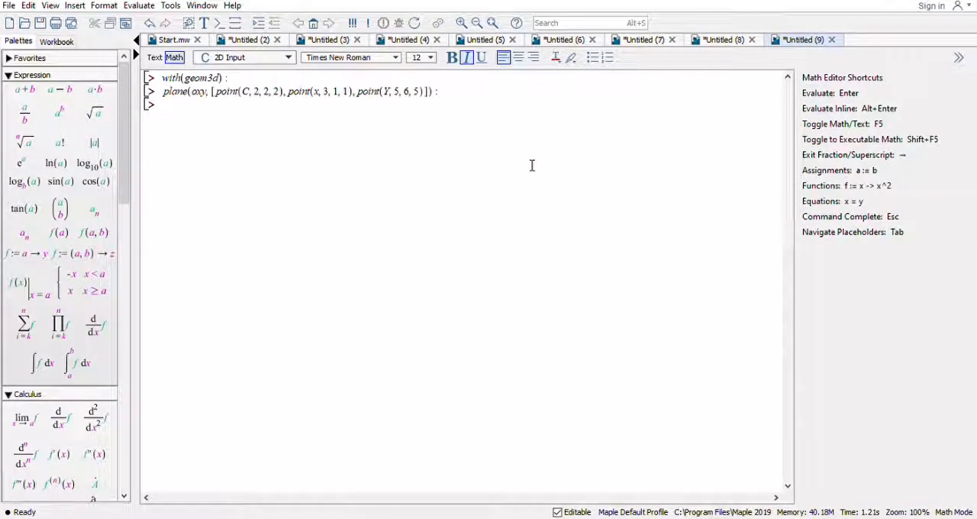
# Begin a sphere command on the new line with s as its name and open its list with a point definition.
pyautogui.write('sp')
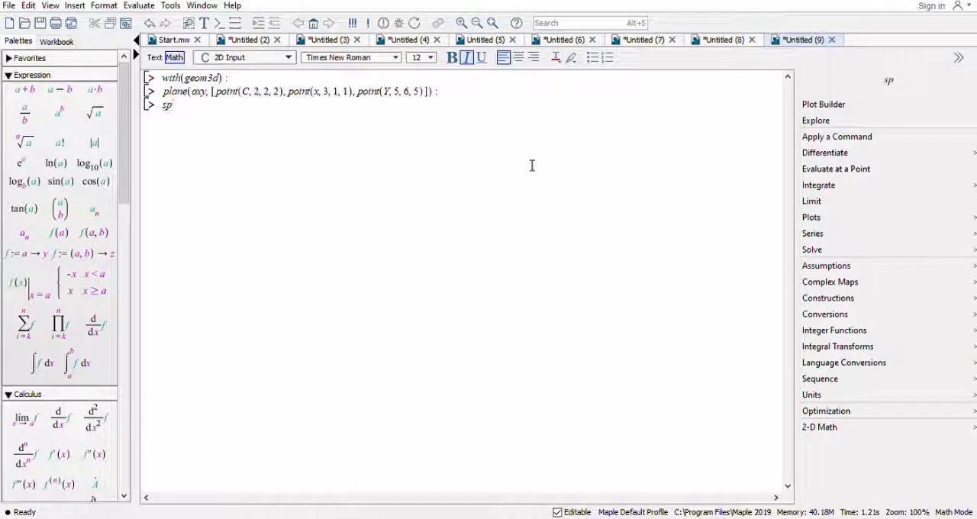
pyautogui.write('here')
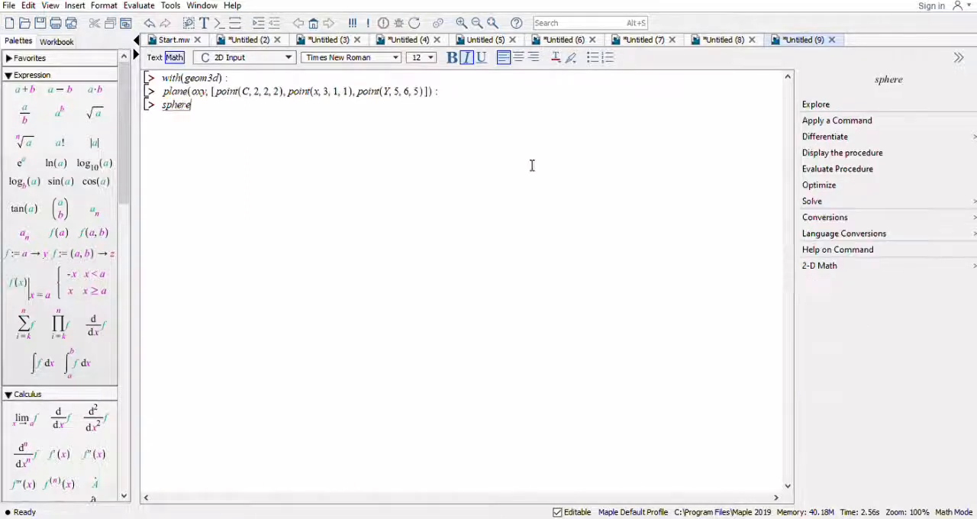
pyautogui.write('(')
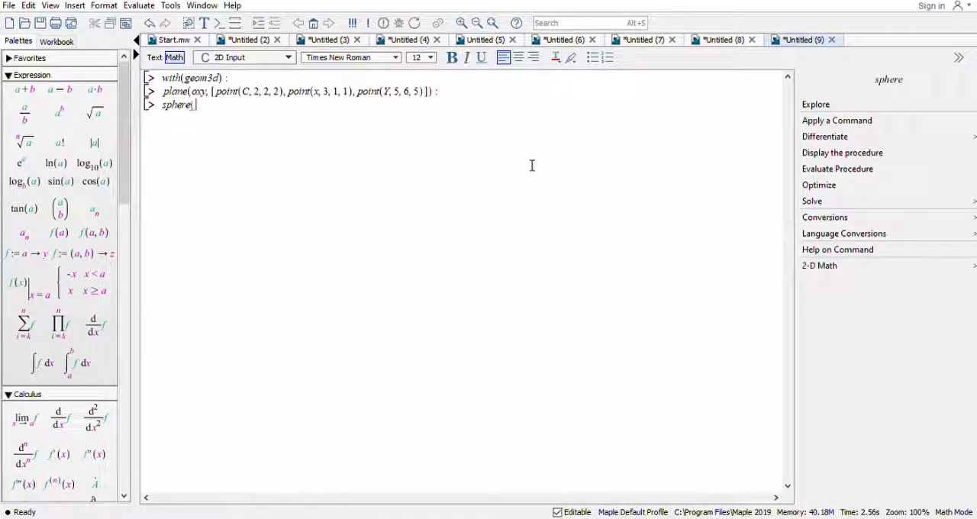
pyautogui.write('s,')
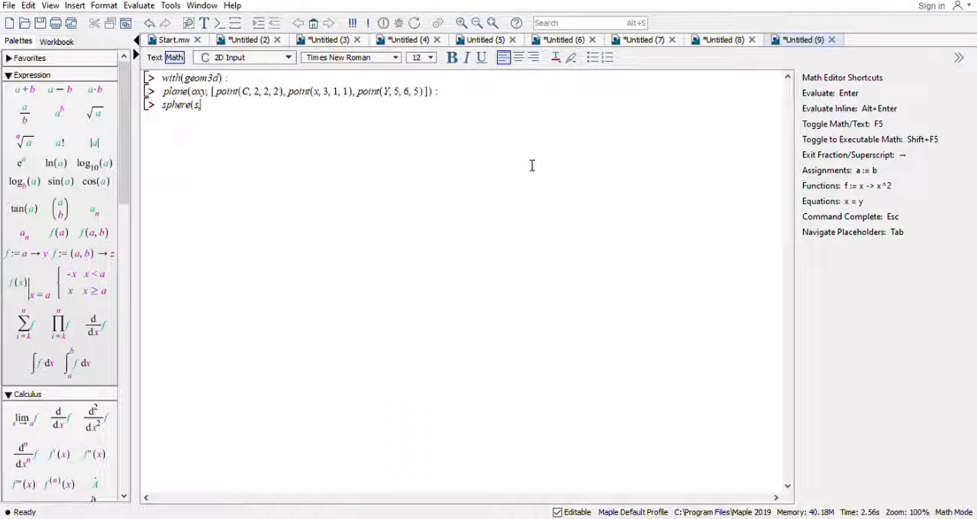
pyautogui.write('[poin')
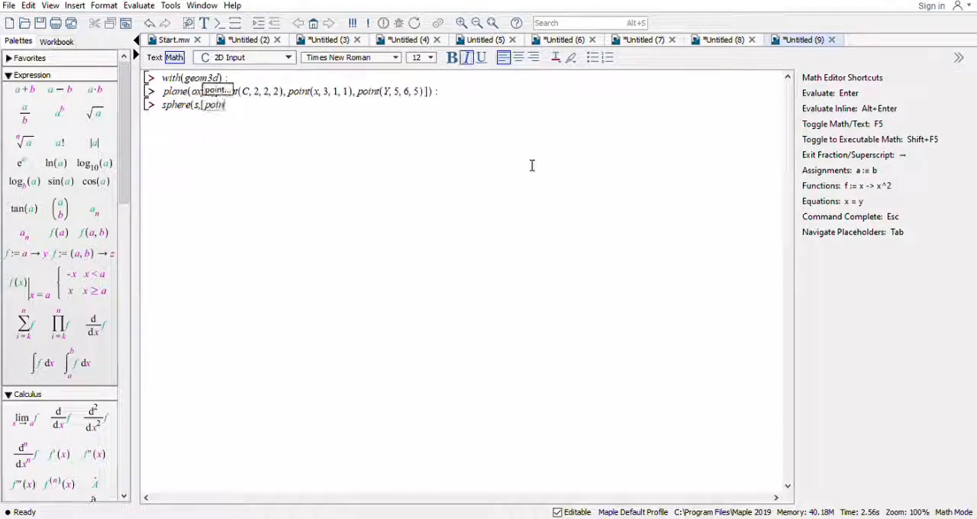
pyautogui.write('t')
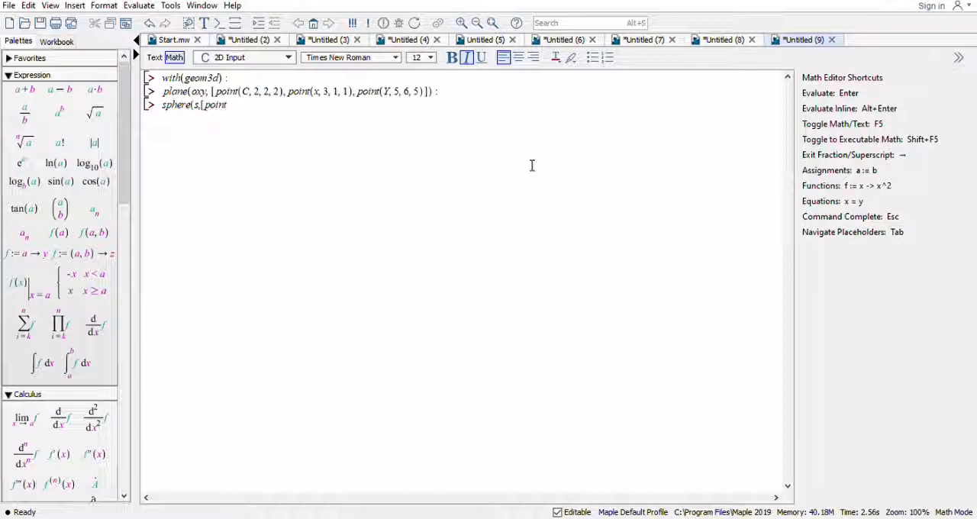
pyautogui.write('(')
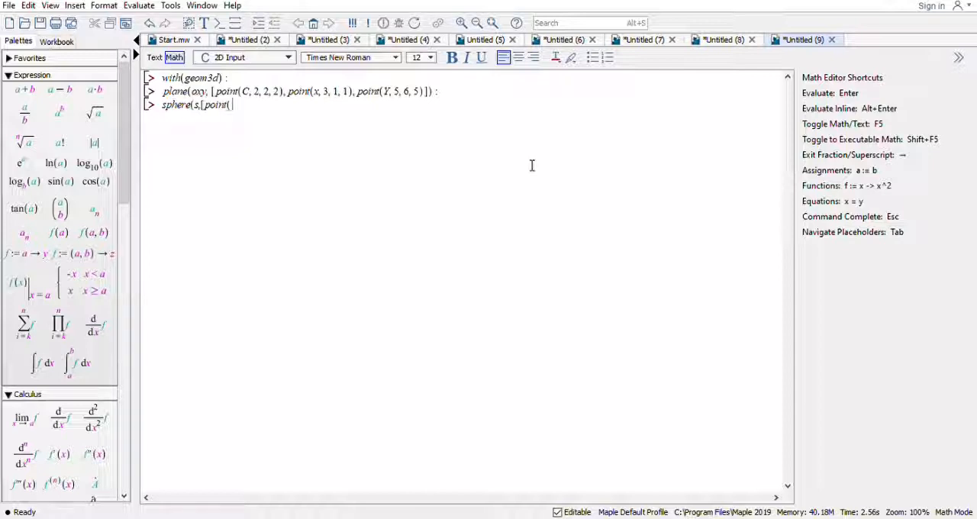
# Name the sphere's centre point 0 with coordinates -1, -4, -5, enter radius 10 and close the sphere command.
pyautogui.write('0')
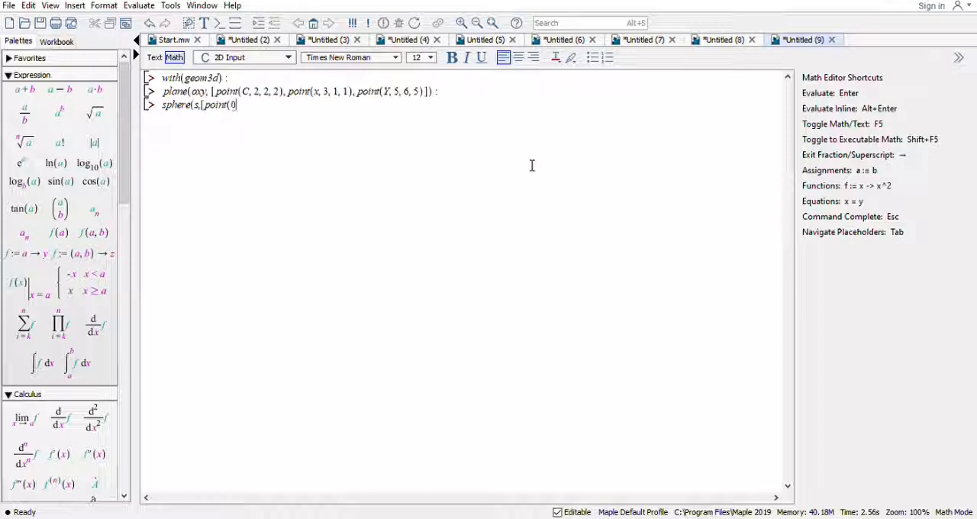
pyautogui.write(',-1,-4,-5), 10]')
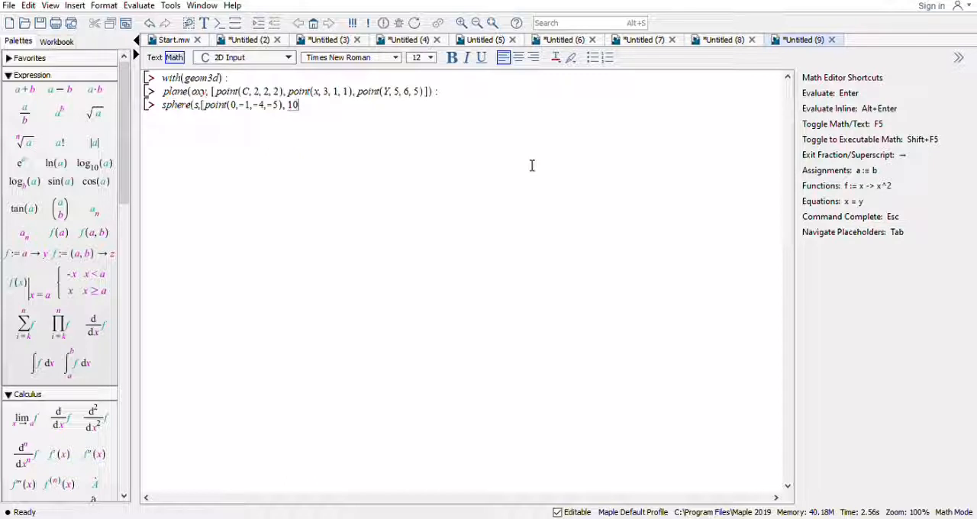
pyautogui.write(')')
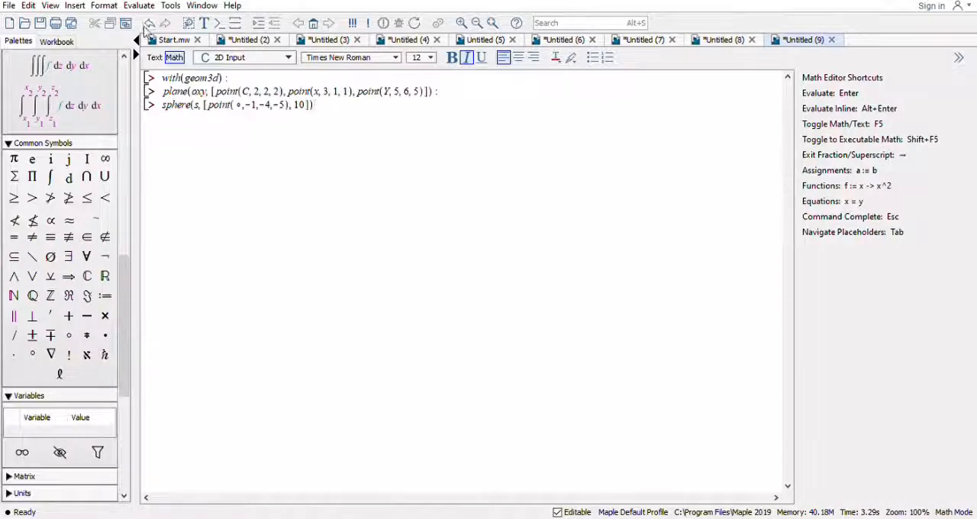
# Replace the centre point's name in the sphere command with the letter o and execute the command.
pyautogui.click(244, 108)
pyautogui.press('BackSpace')
pyautogui.write('o')
pyautogui.click(337, 112)
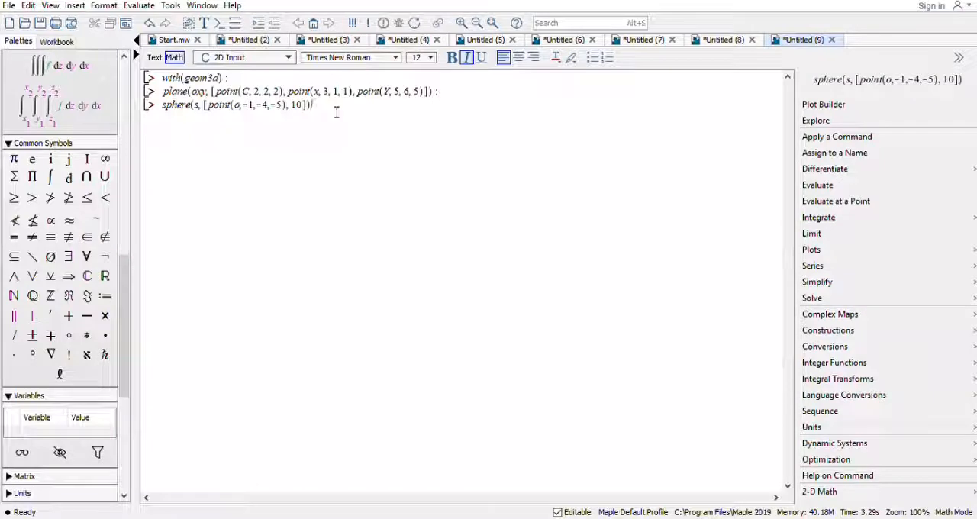
pyautogui.press('Return')
# Reflect sphere s across the plane oxy with the reflection command, naming the image sl.
pyautogui.write('reflec')
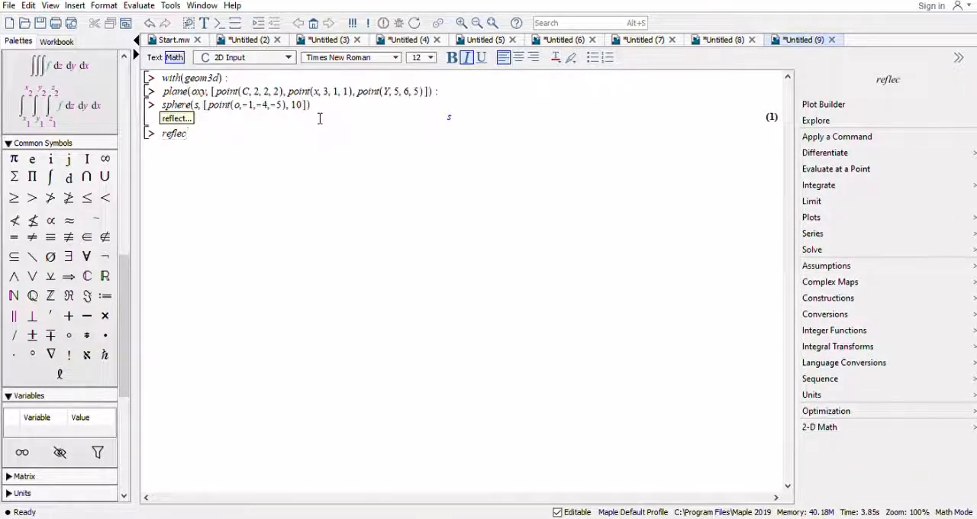
pyautogui.write('tion')
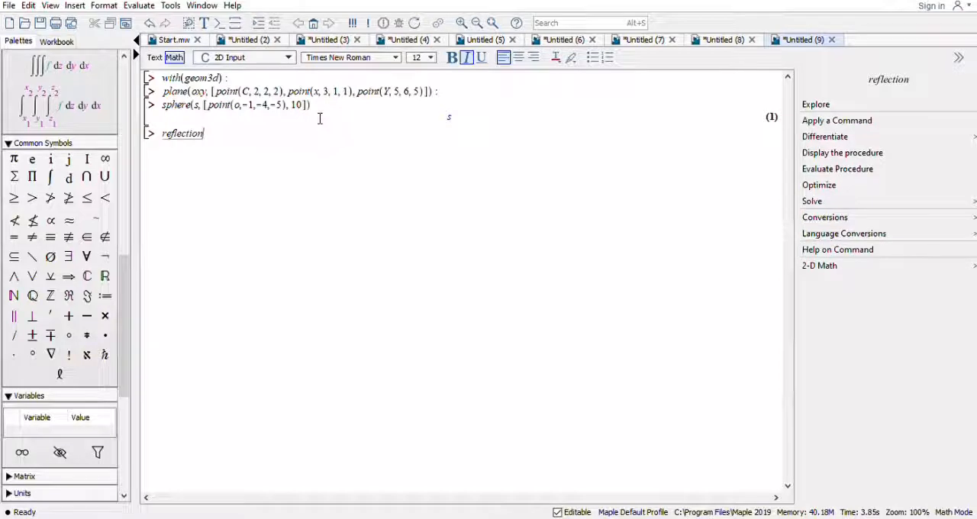
pyautogui.write('(')
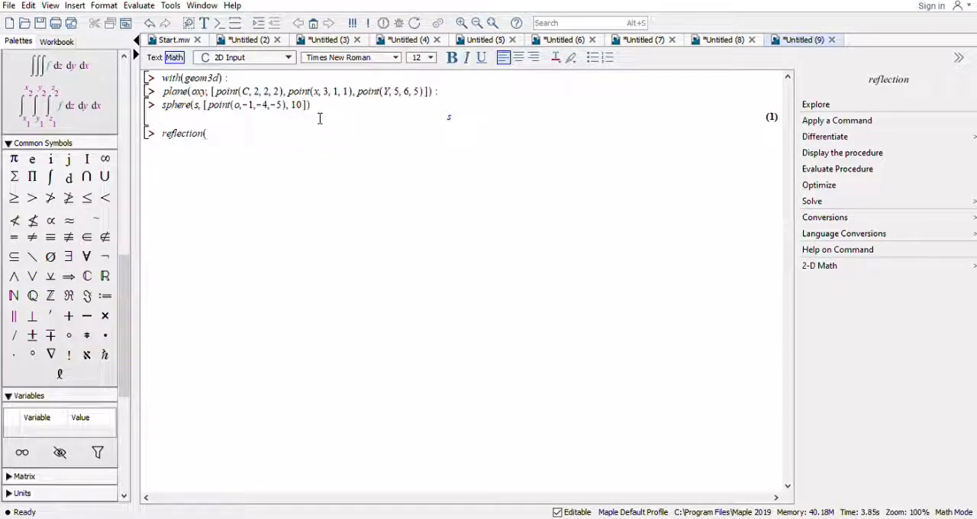
pyautogui.write('sl')
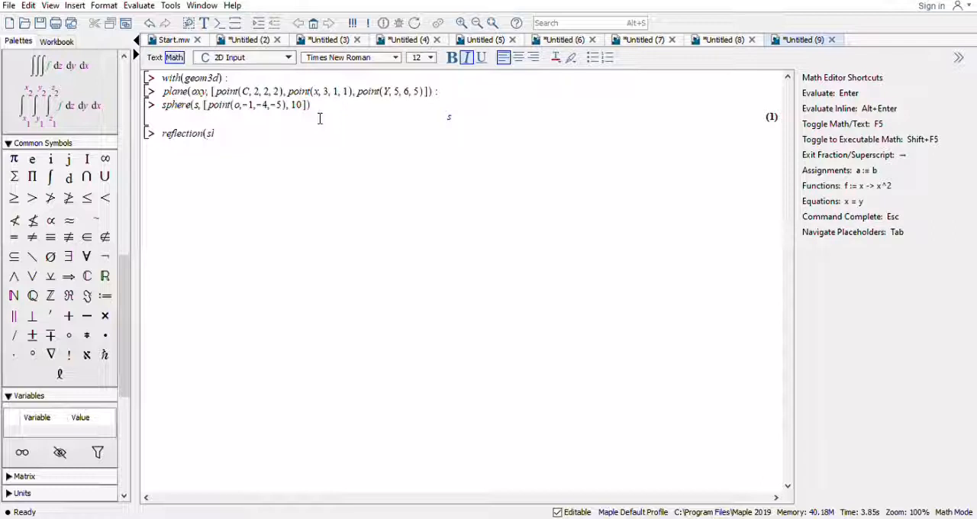
pyautogui.write('1, s, oxy')
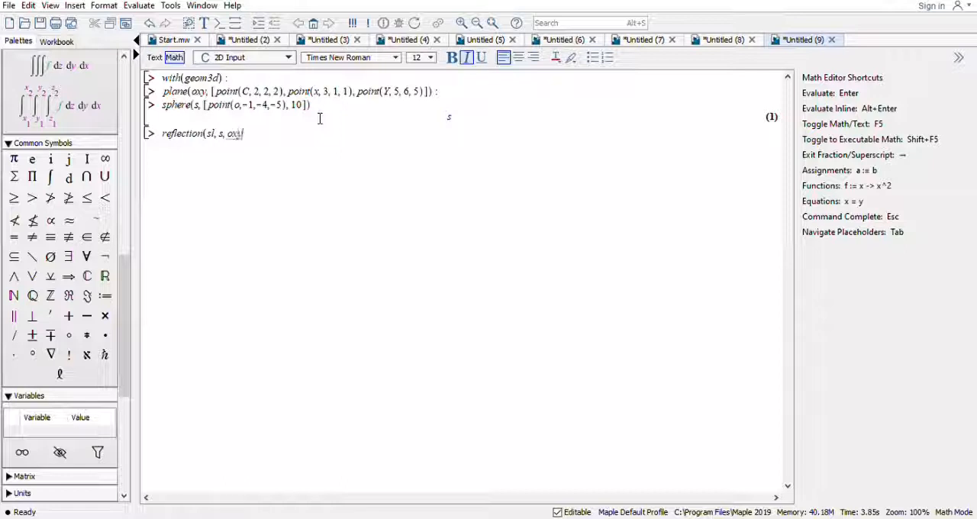
pyautogui.write(')')
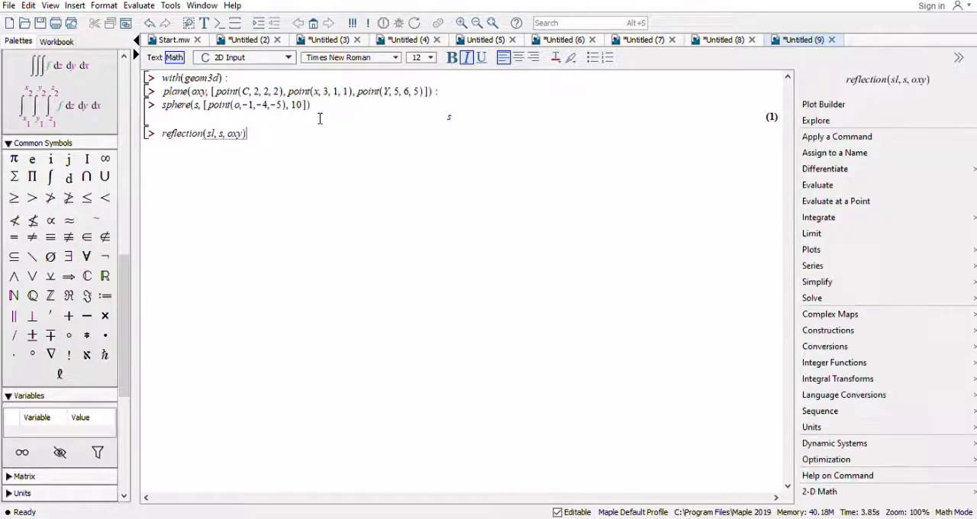
pyautogui.press('Return')
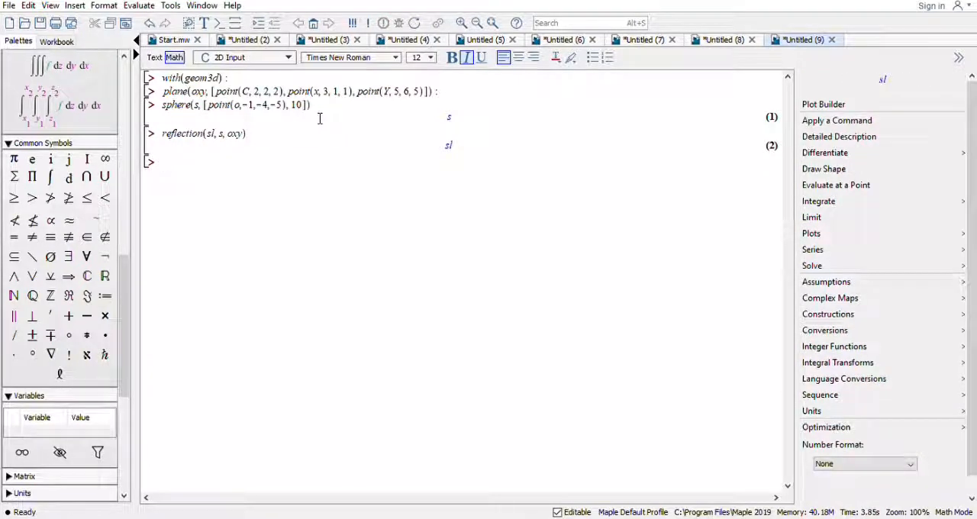
# Output the geometric details of the reflected sphere sl with the detail command.
pyautogui.write('detail')
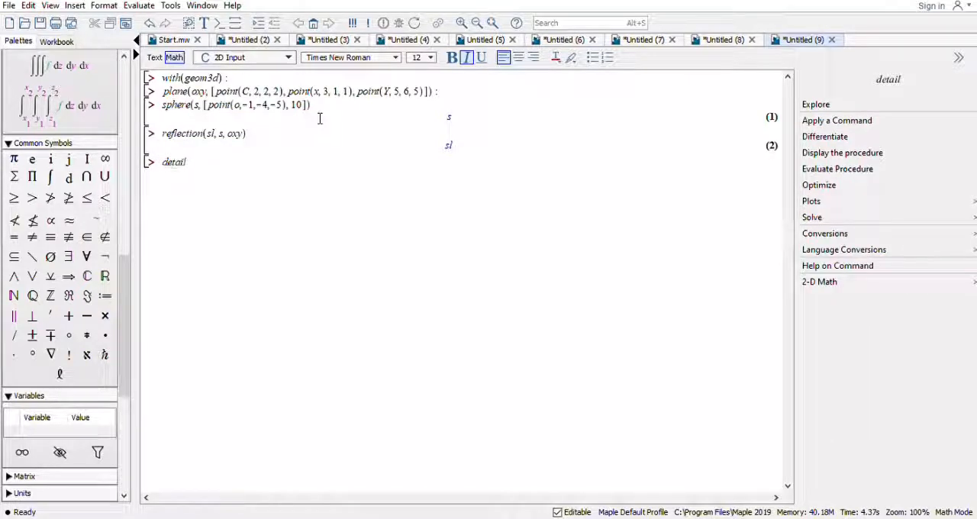
pyautogui.write('(sl')
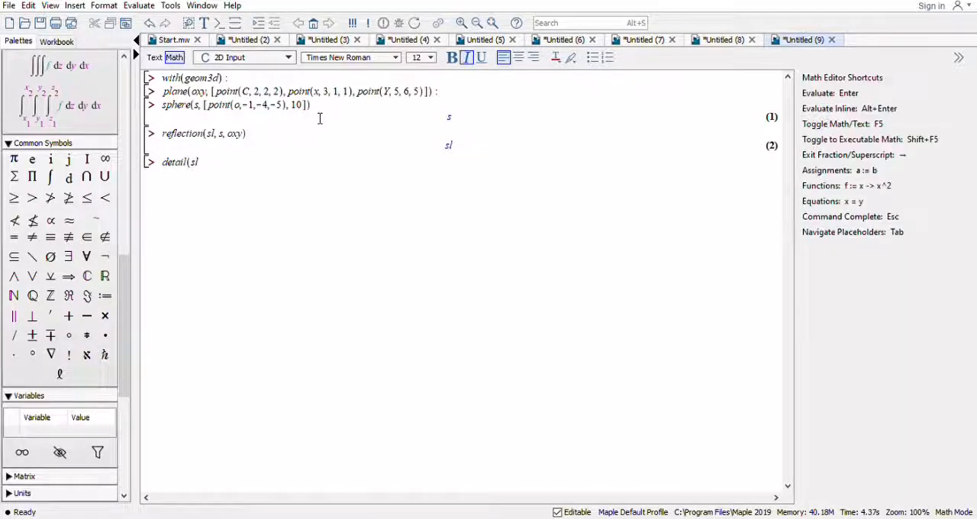
pyautogui.press('Return')
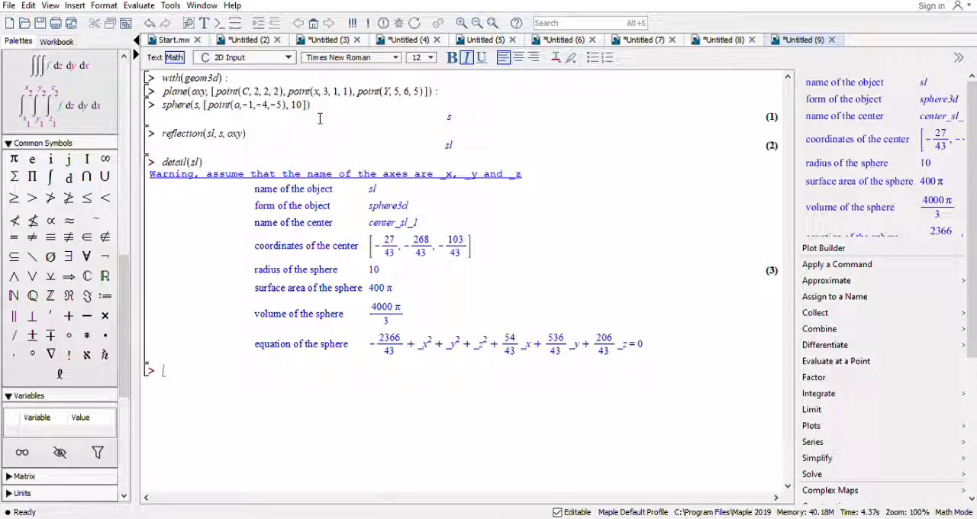
# Reflect sphere sl back across the plane oxy with the reflection command, naming the image s2.
pyautogui.write('reflec')
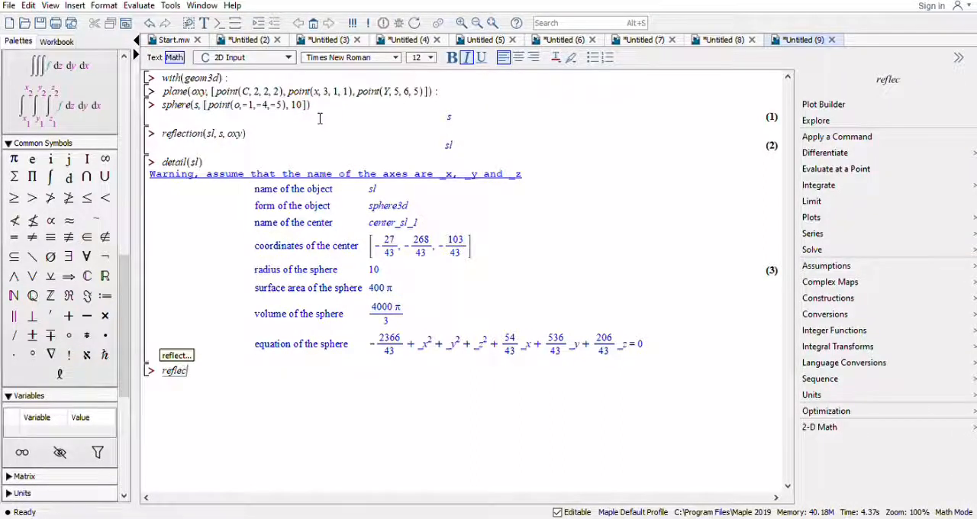
pyautogui.write('tio')
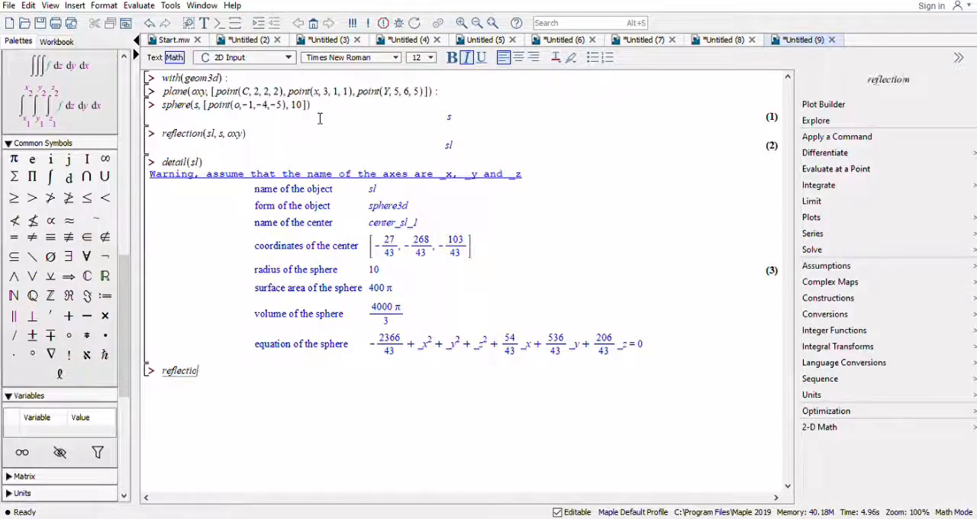
pyautogui.write('n(')
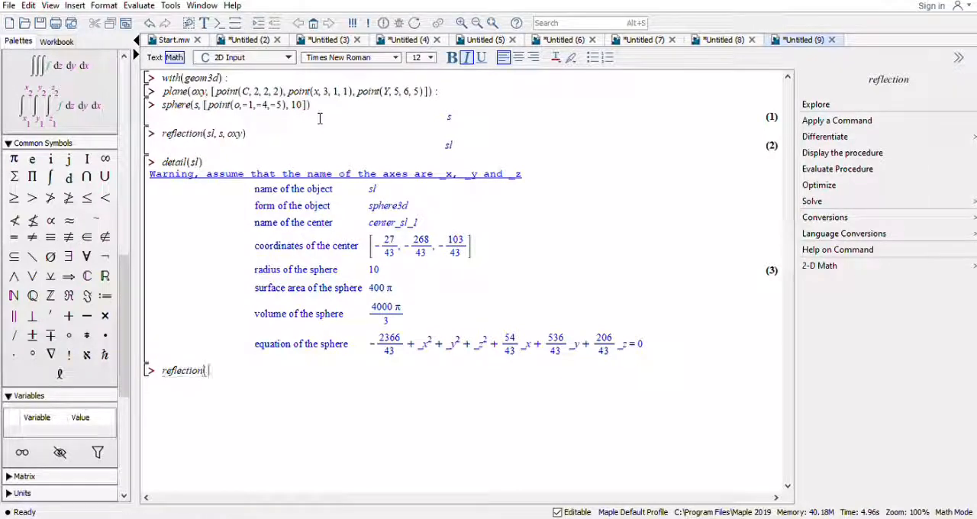
pyautogui.write('s2')
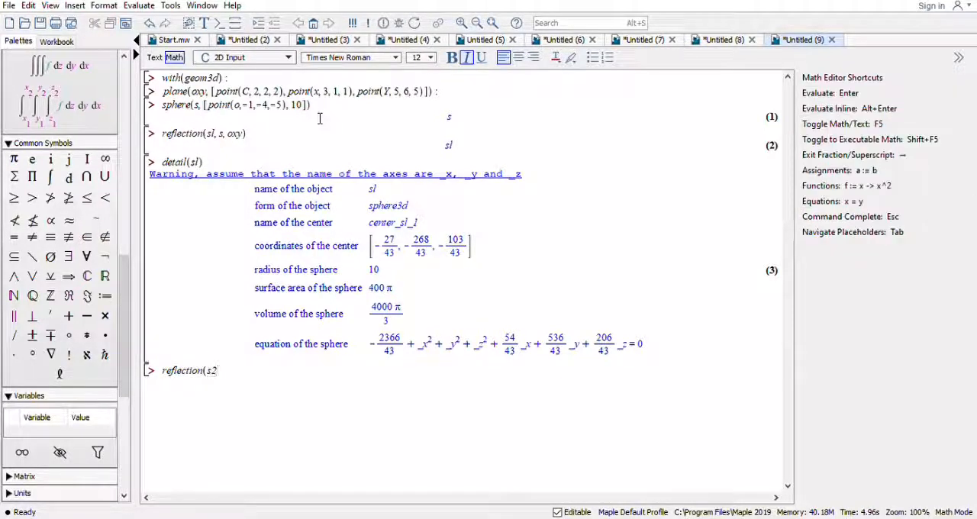
pyautogui.write(', sl)')
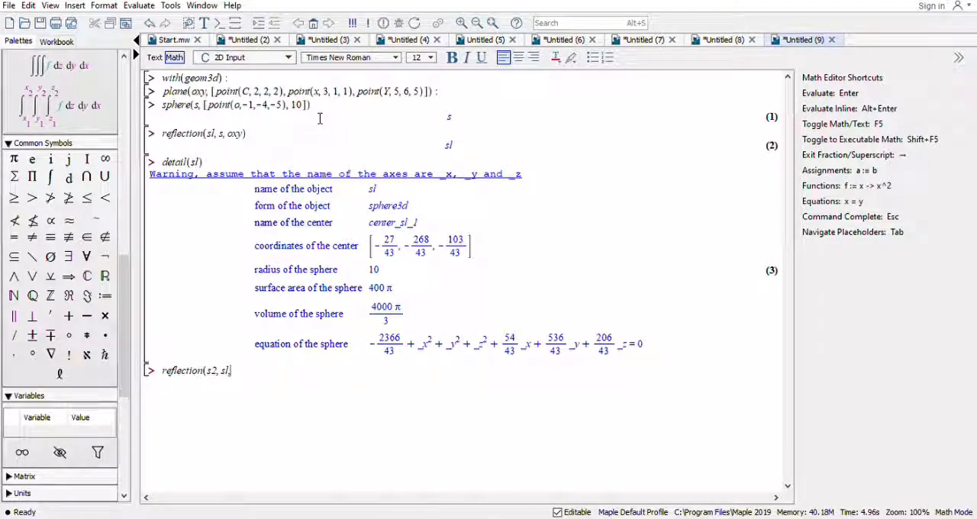
pyautogui.write(', oxy')
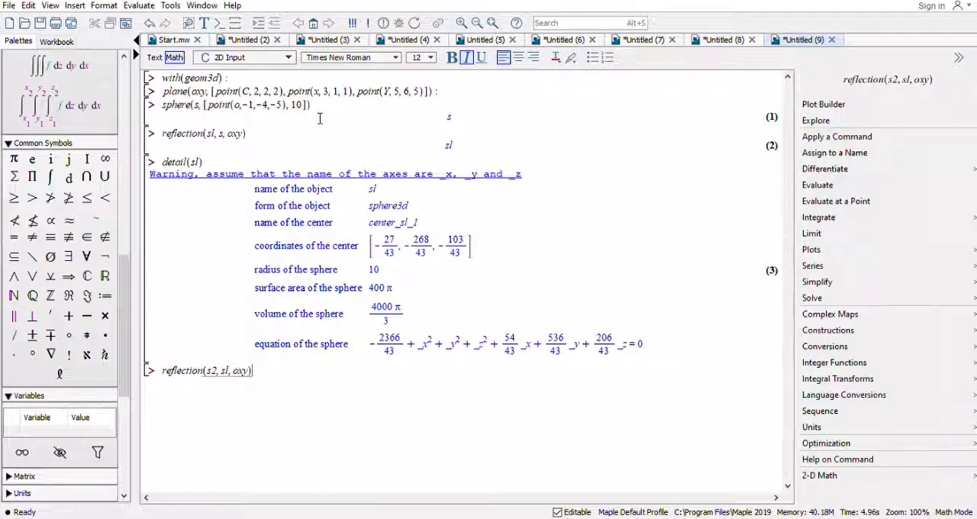
pyautogui.press('Return')
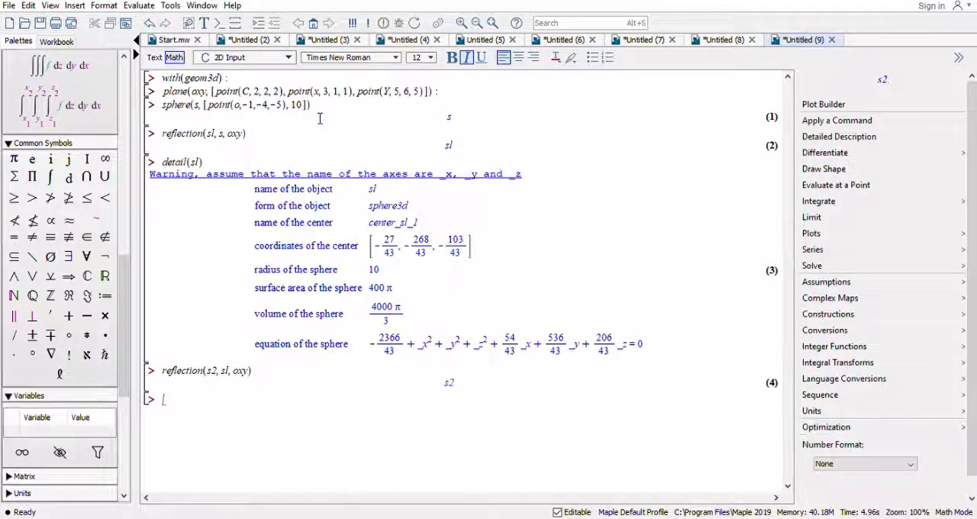
# Test whether spheres s and s2 are distinct by executing the AreDistinct command on them.
pyautogui.write('Are')
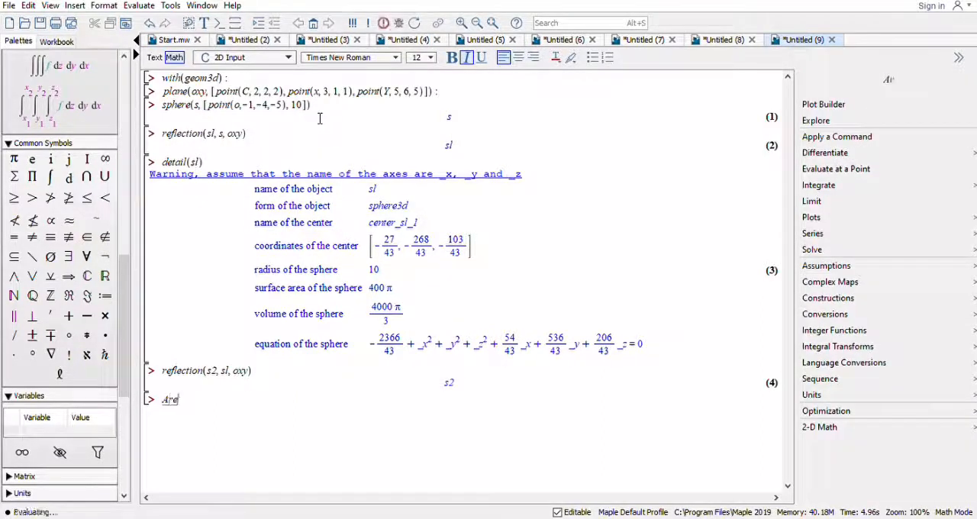
pyautogui.write('D')
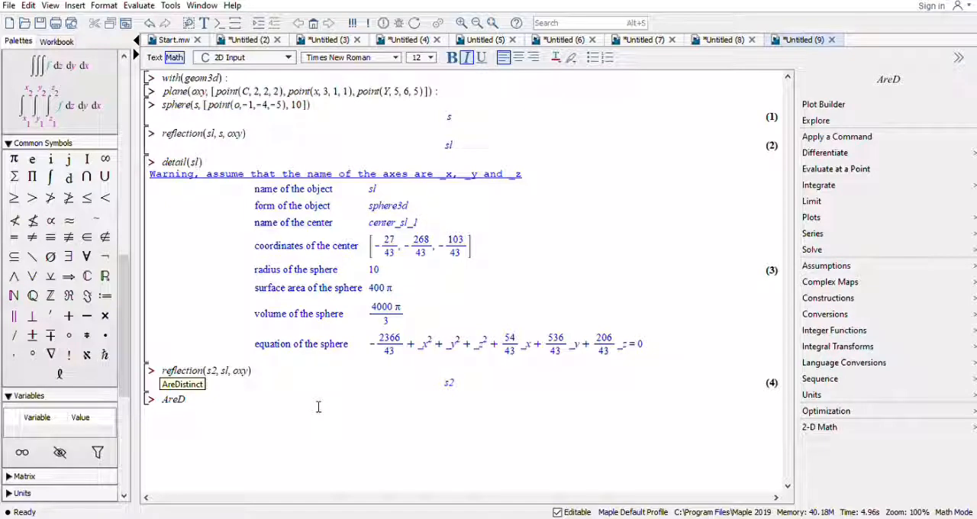
pyautogui.write('ist')
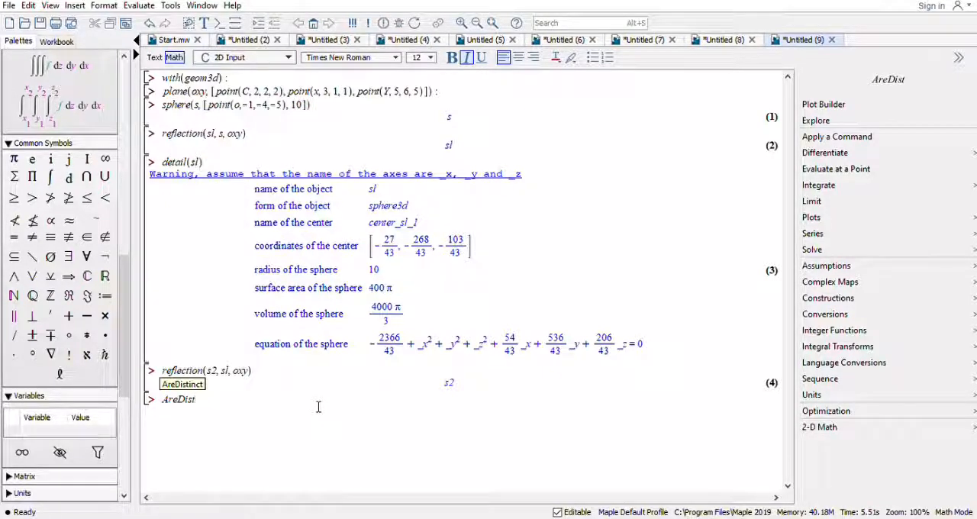
pyautogui.write('inct')
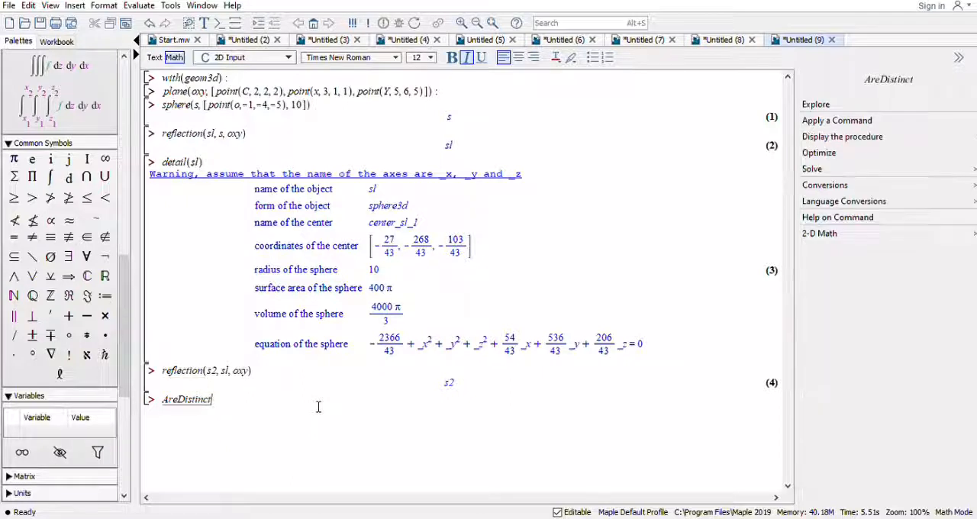
pyautogui.write('(s, s')
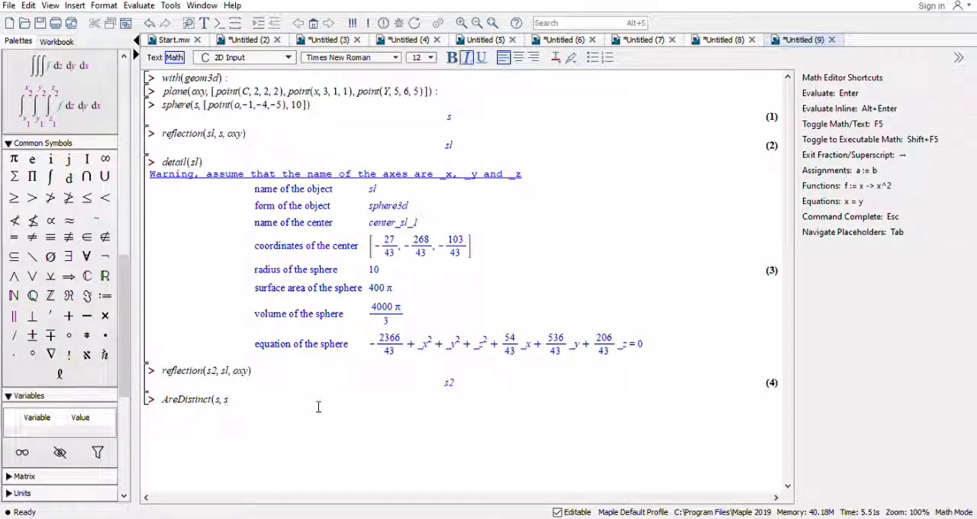
pyautogui.write('2)')
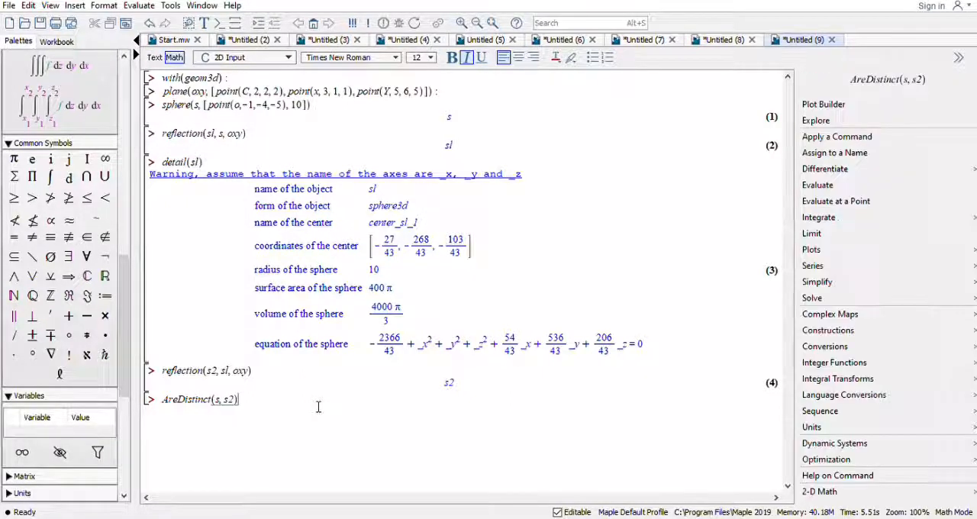
pyautogui.press('Return')
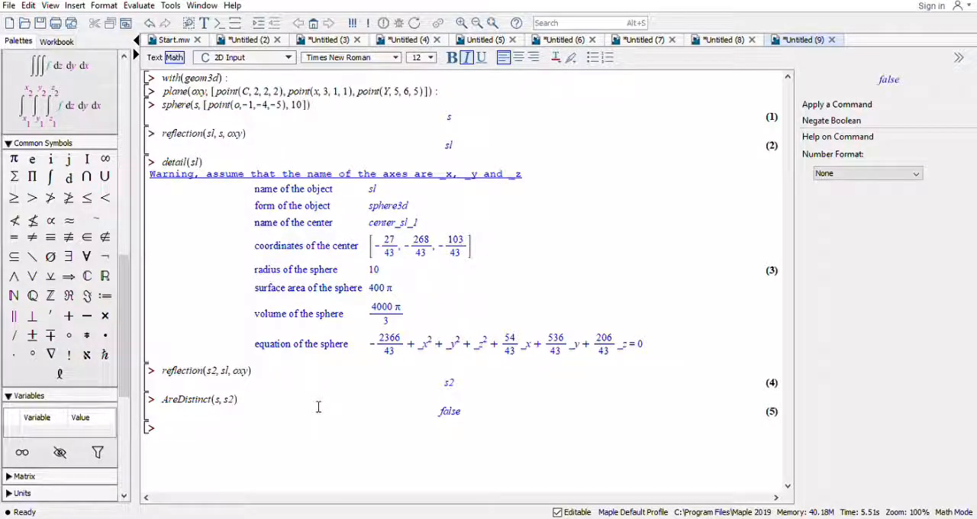
# Start a draw command that takes the list of spheres s and sl and the plane oxy.
pyautogui.write('dr')
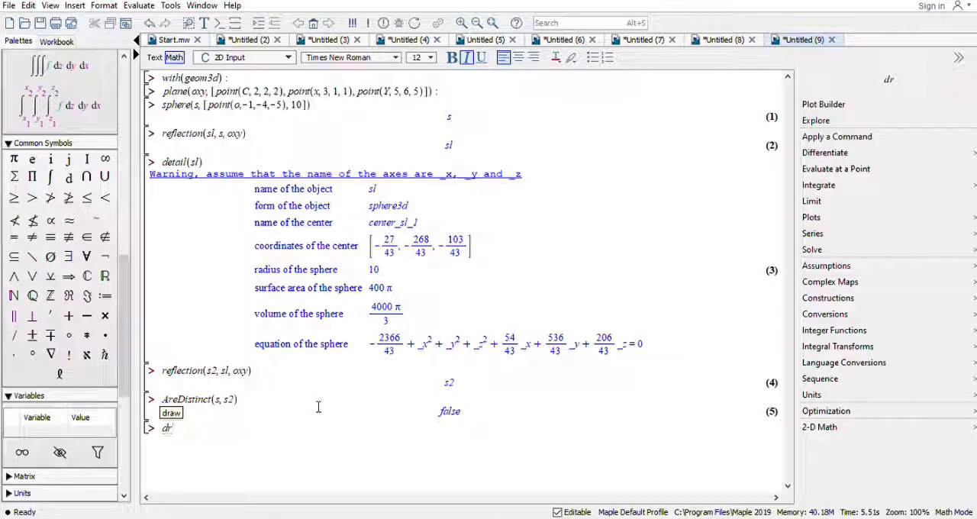
pyautogui.write('aw')
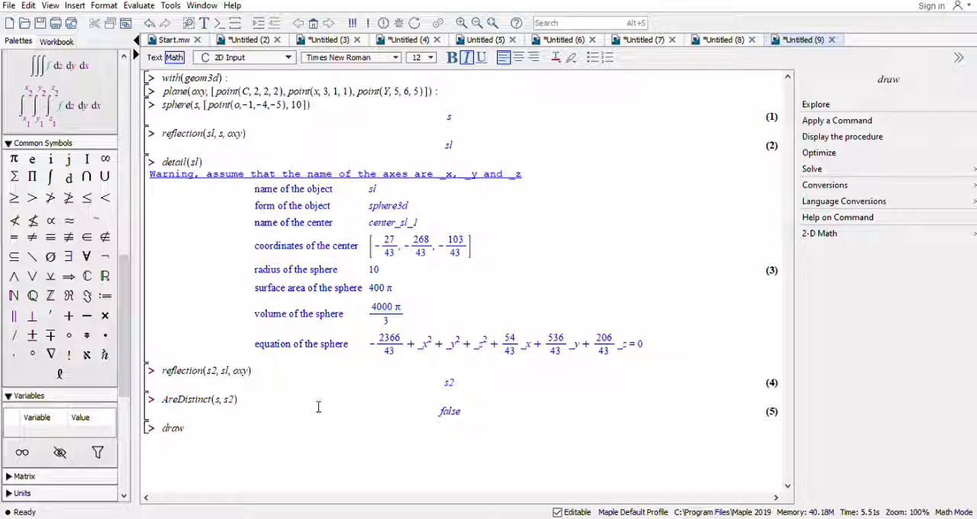
pyautogui.write('(')
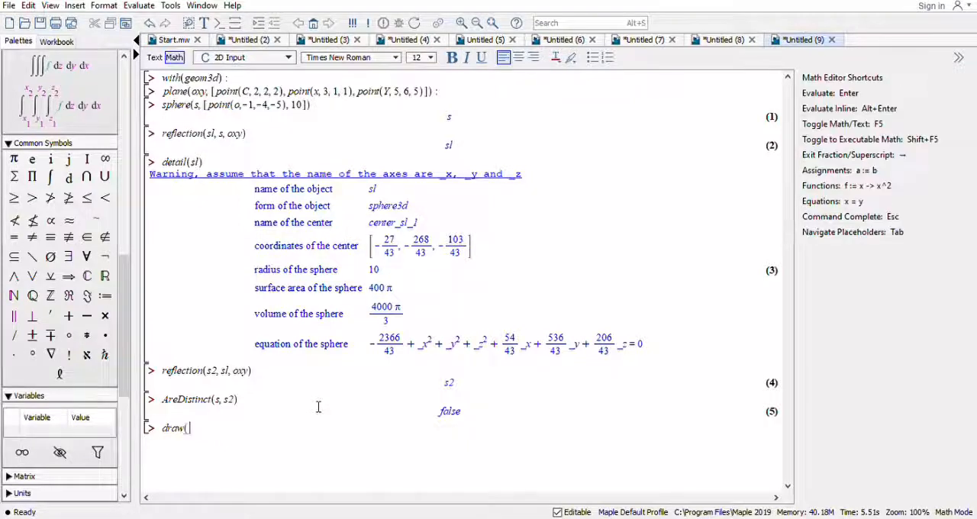
pyautogui.write('[s, sl')
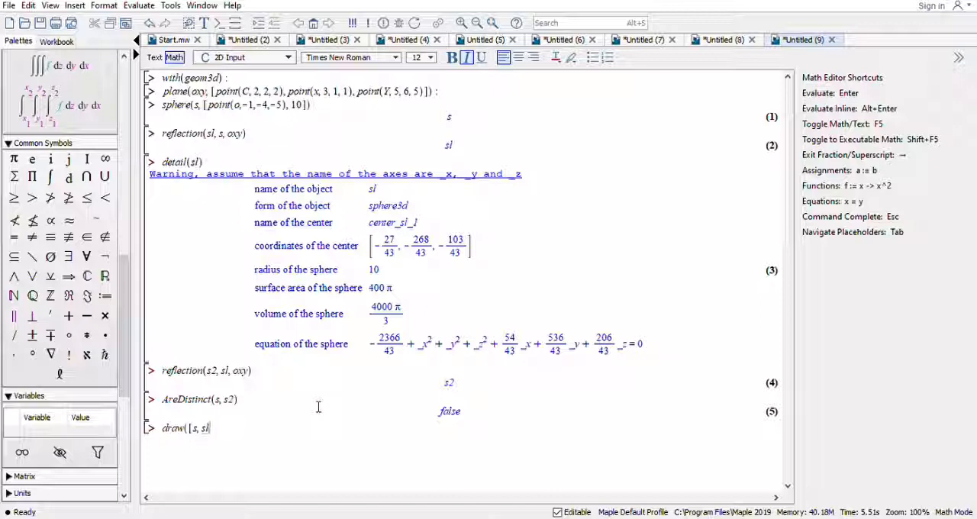
pyautogui.write(', oxy')
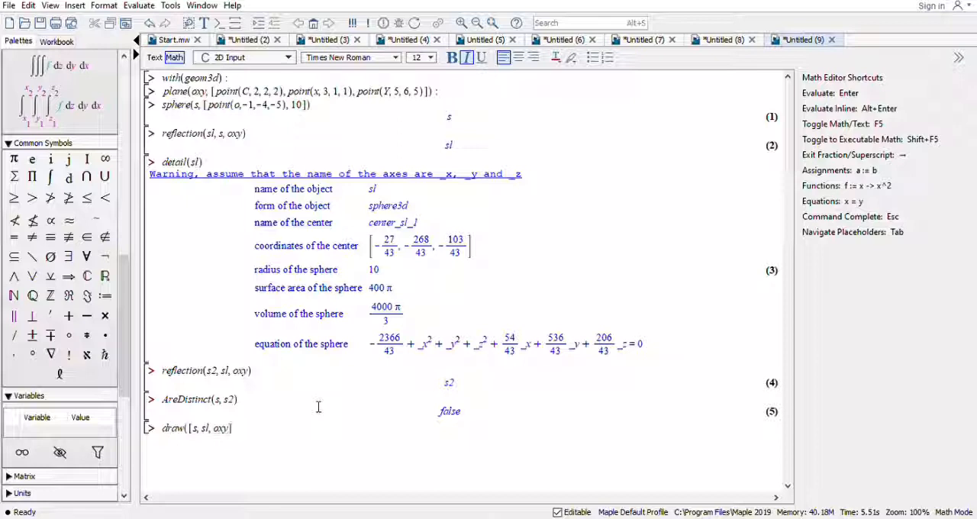
pyautogui.write(']')
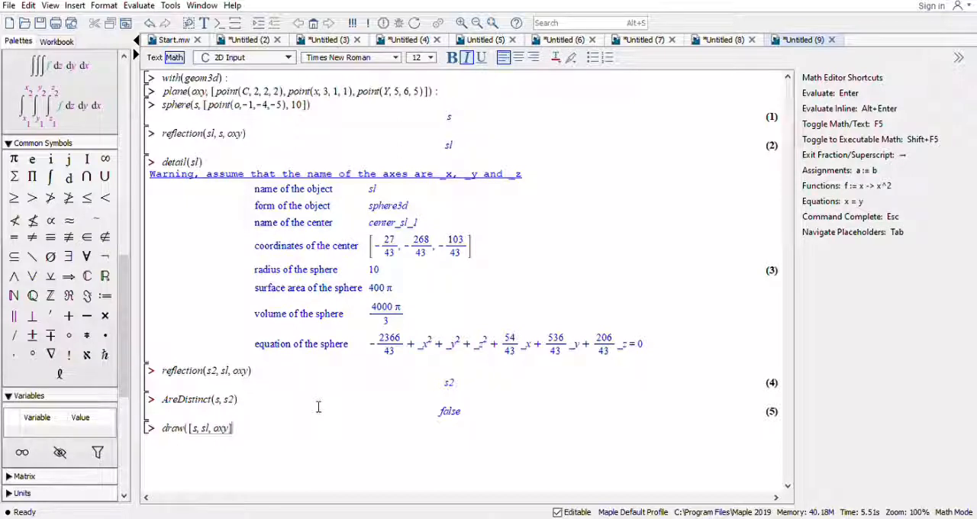
pyautogui.write('sty')
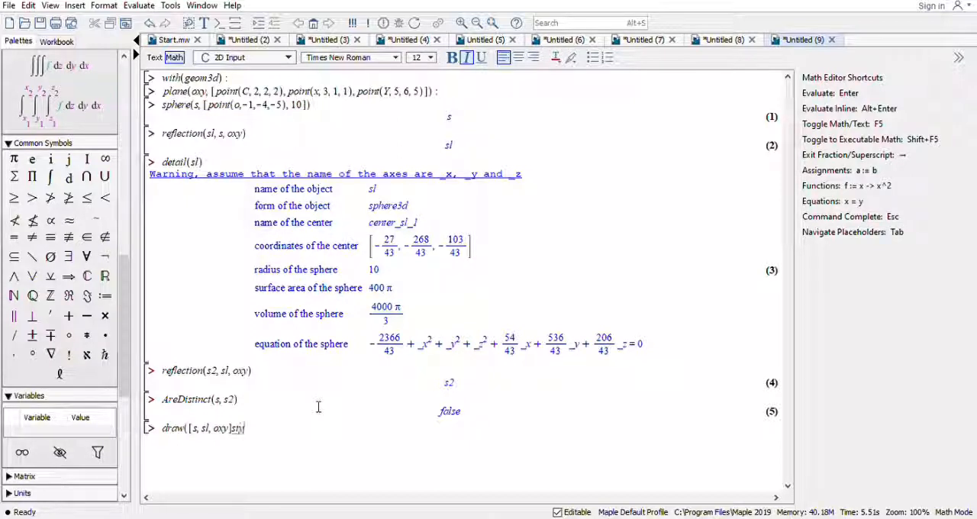
pyautogui.write('le ')
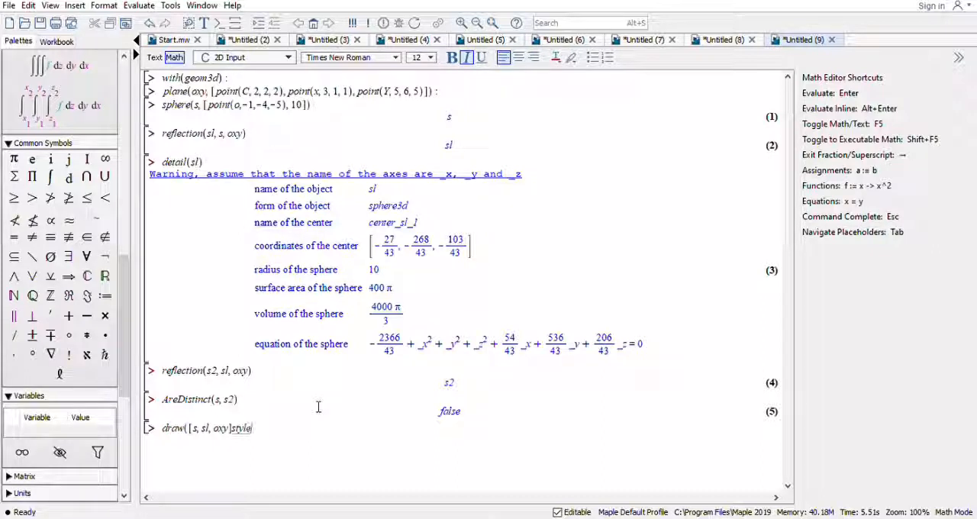
pyautogui.write('= patch')
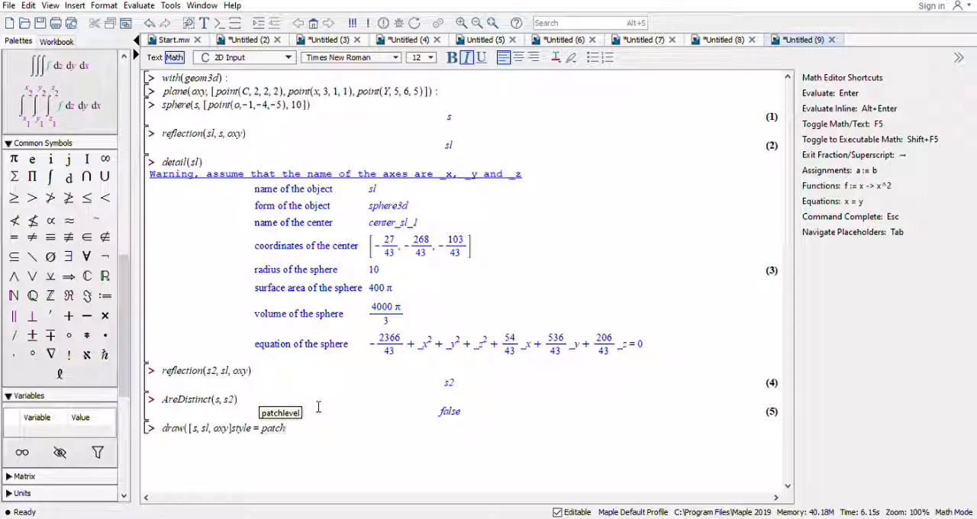
pyautogui.write(',')
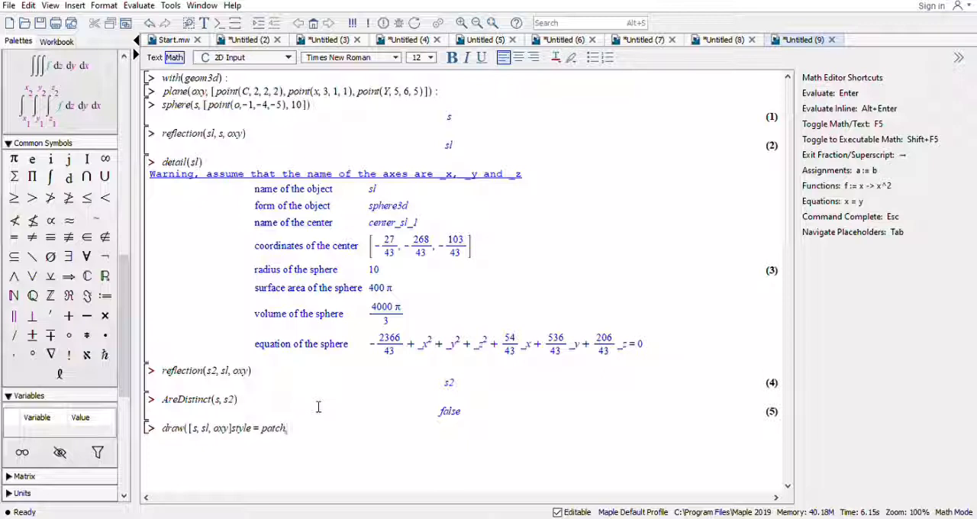
# Complete the draw command with the option lightmodel = light4 and execute it to plot the spheres and plane.
pyautogui.write('patch, lightmodel = light4)')
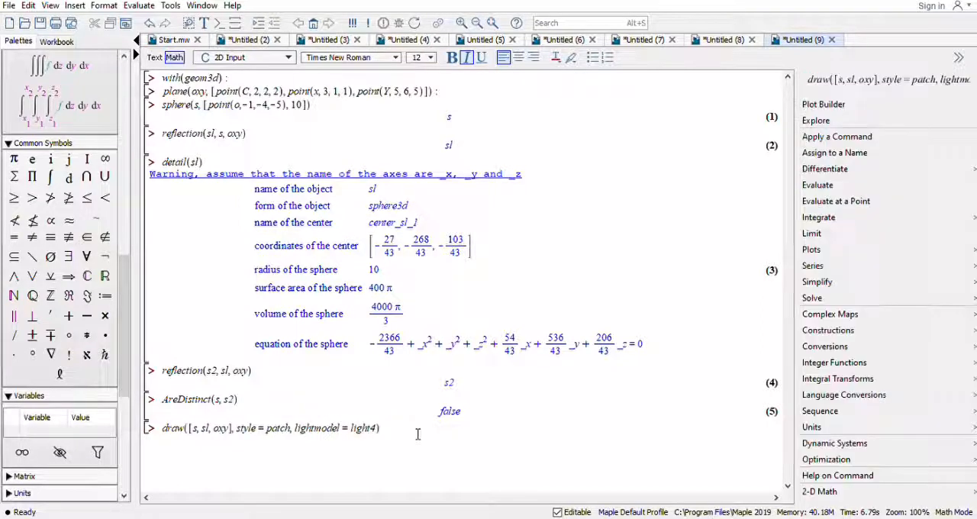
pyautogui.press('Return')
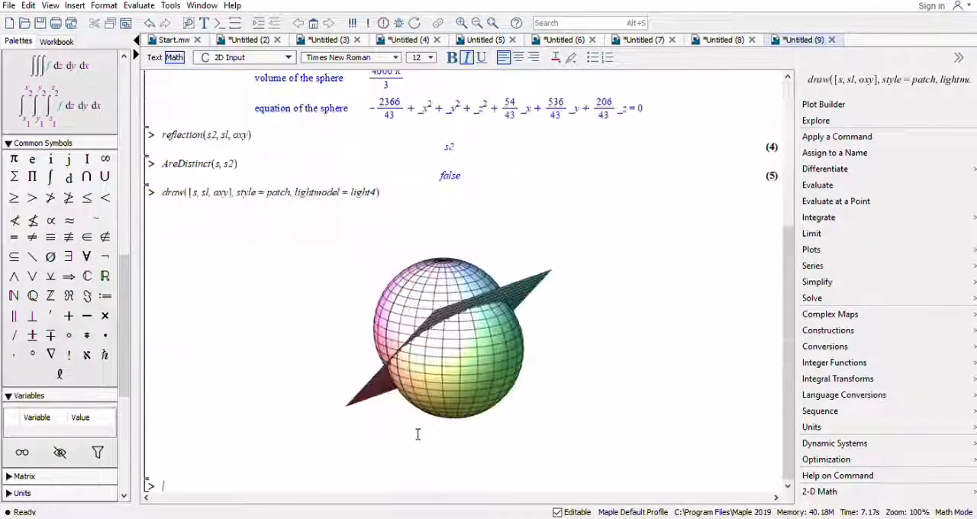